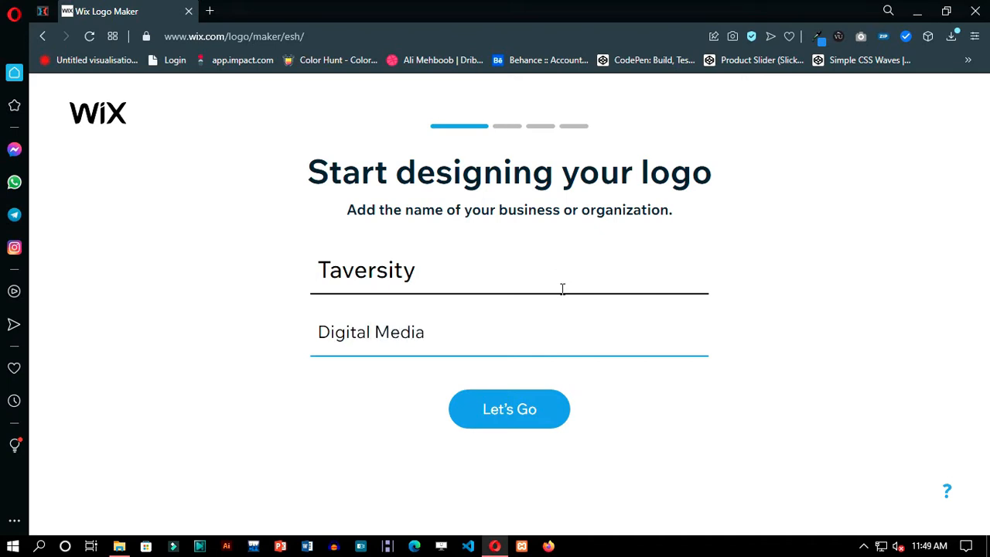
Submit Taversity as the business name and Digital Media as the tagline.
left_click(520, 415)
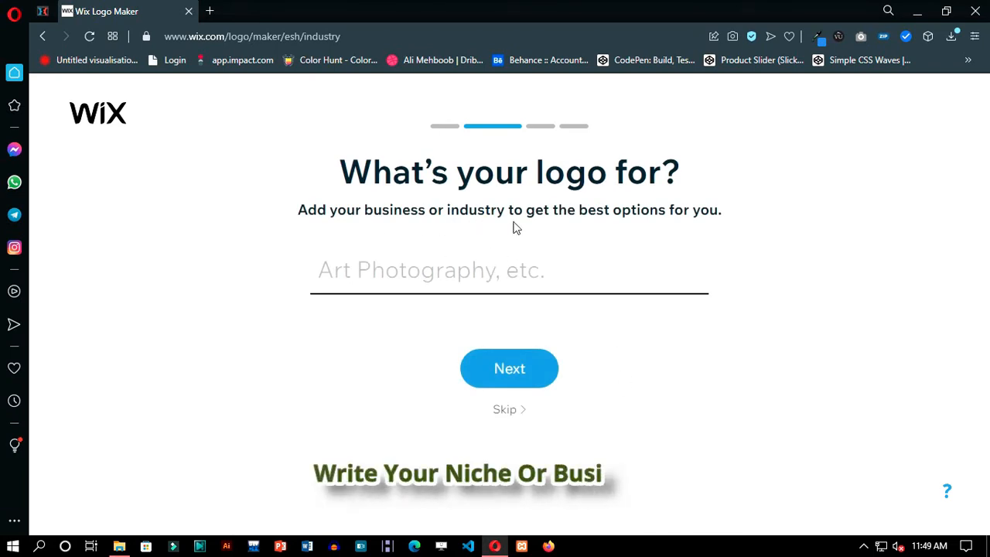
Search the business type suggestions for Software and look through the suggested industries.
left_click(498, 273)
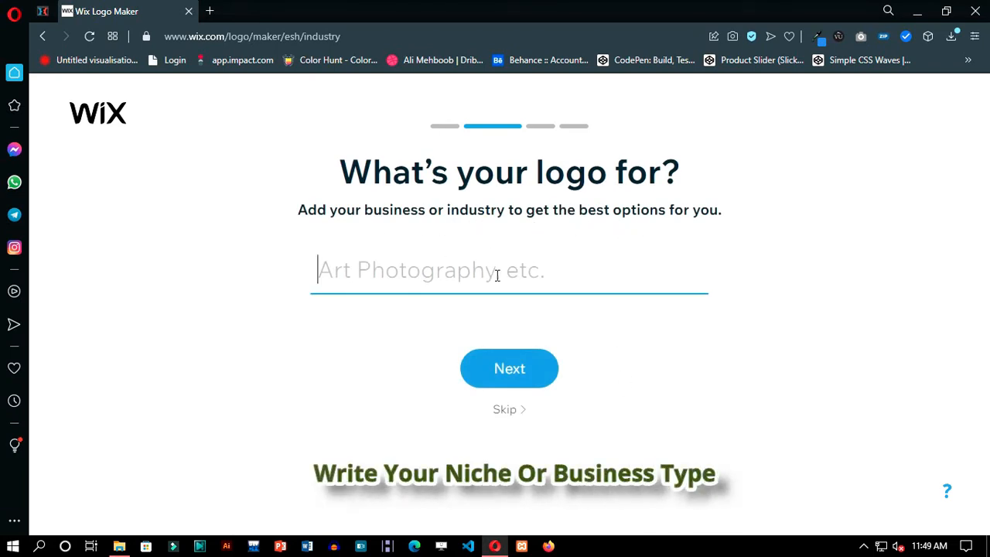
type("Soft")
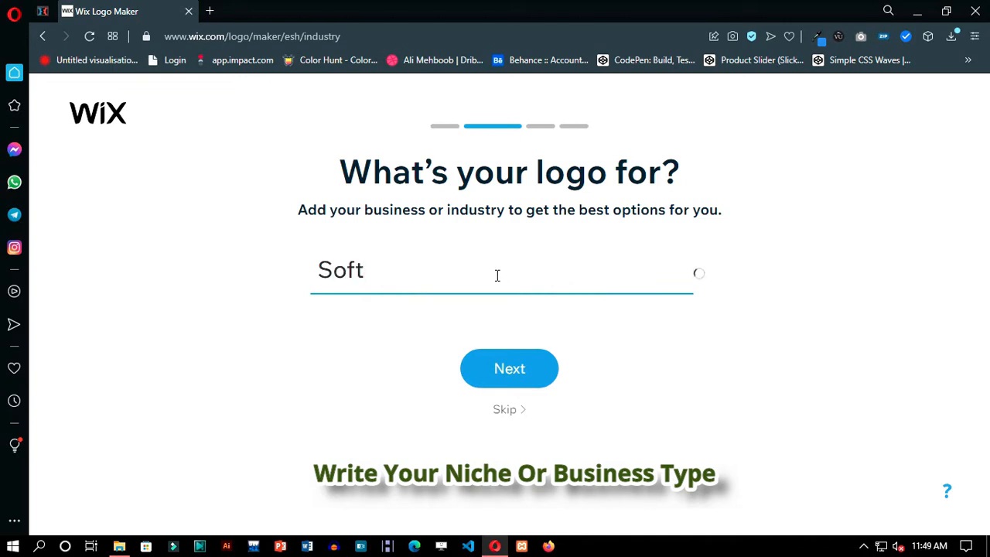
type("ware")
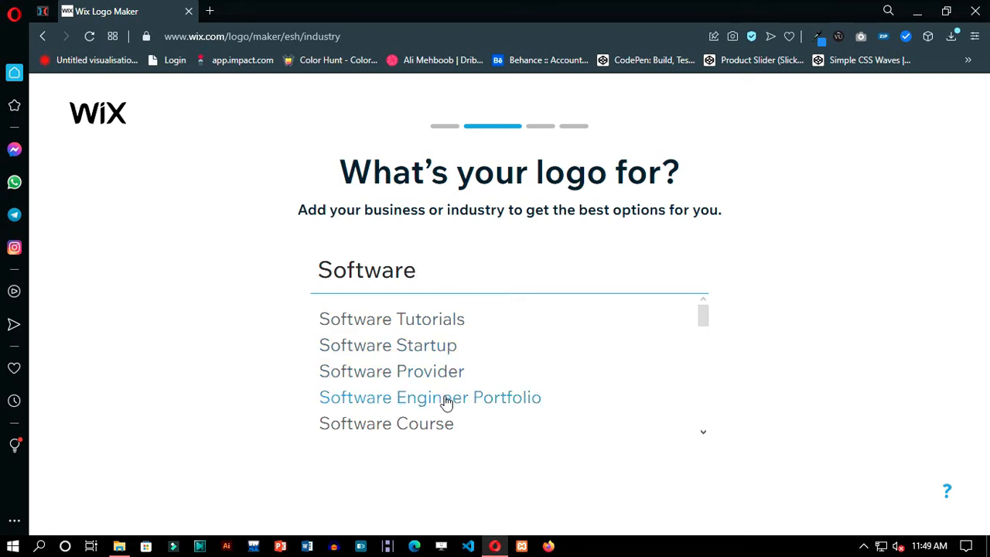
scroll(446, 402, "down", 5)
scroll(444, 373, "down", 3)
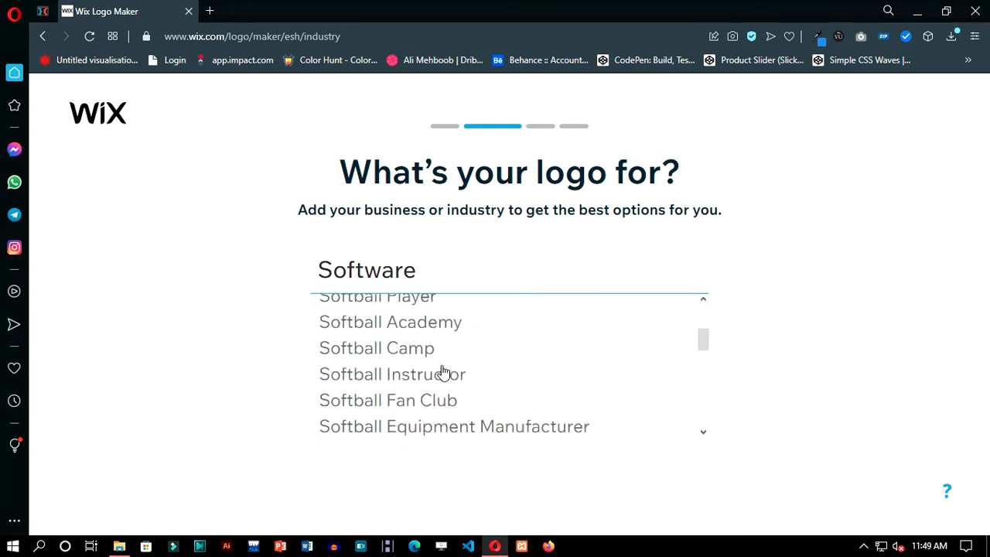
scroll(443, 373, "up", 4)
scroll(442, 372, "down", 2)
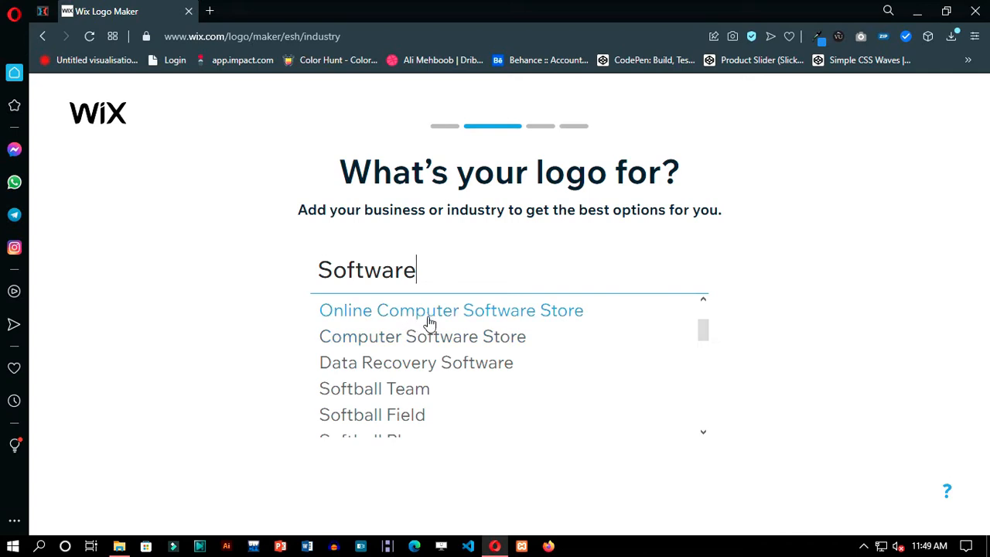
scroll(431, 322, "down", 10)
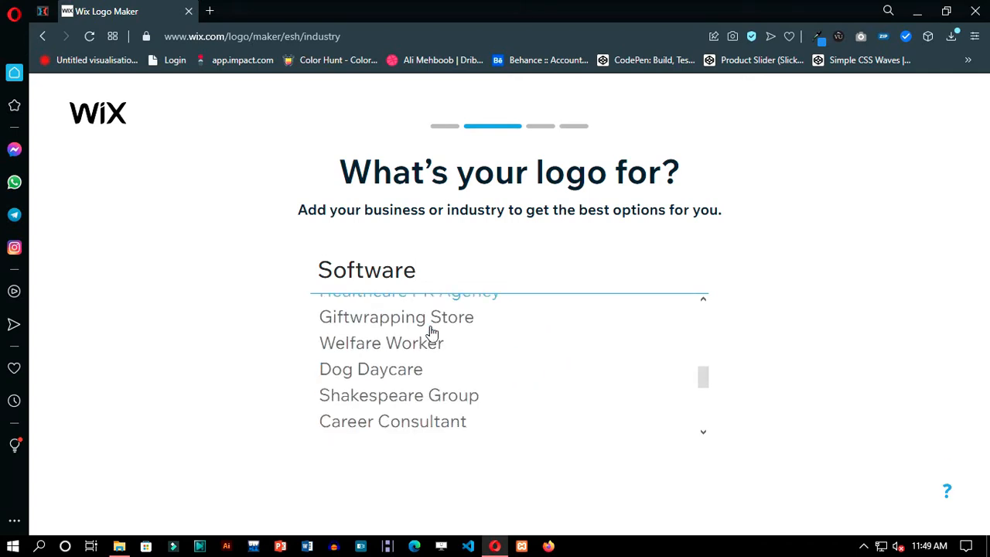
scroll(432, 333, "down", 6)
scroll(432, 332, "up", 5)
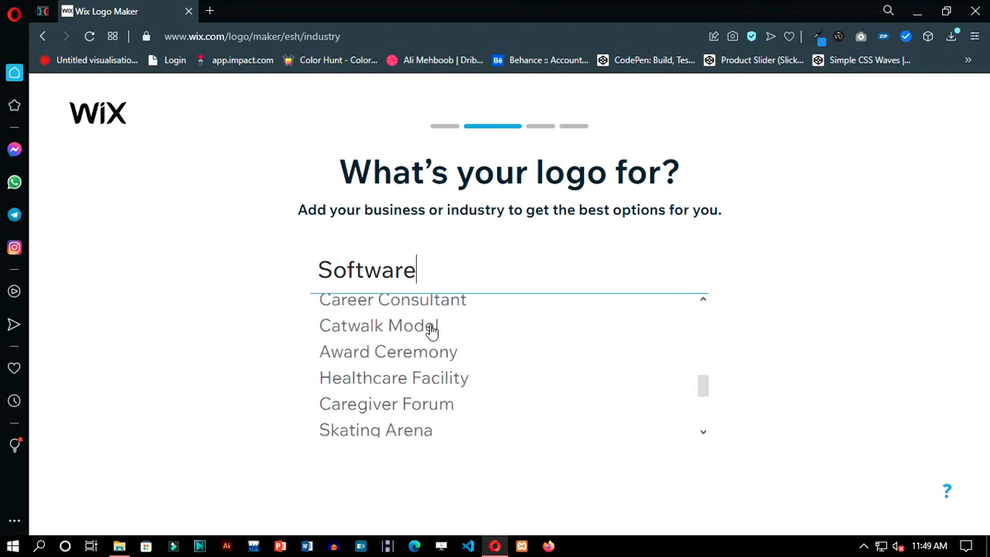
scroll(431, 331, "up", 10)
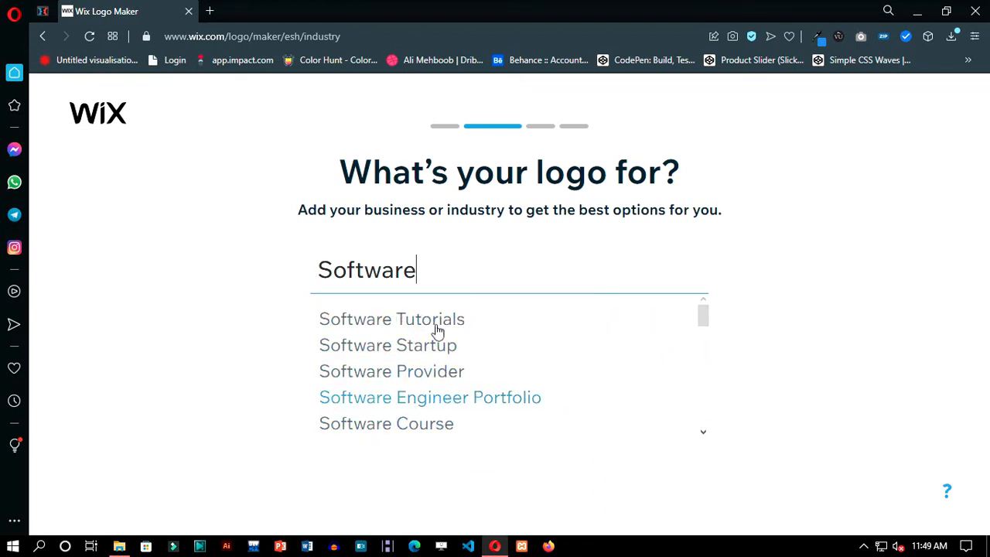
Replace the business type with a search for digital, choose Digital Services from the suggestions and continue to the style question.
left_click_drag(441, 270, 320, 267)
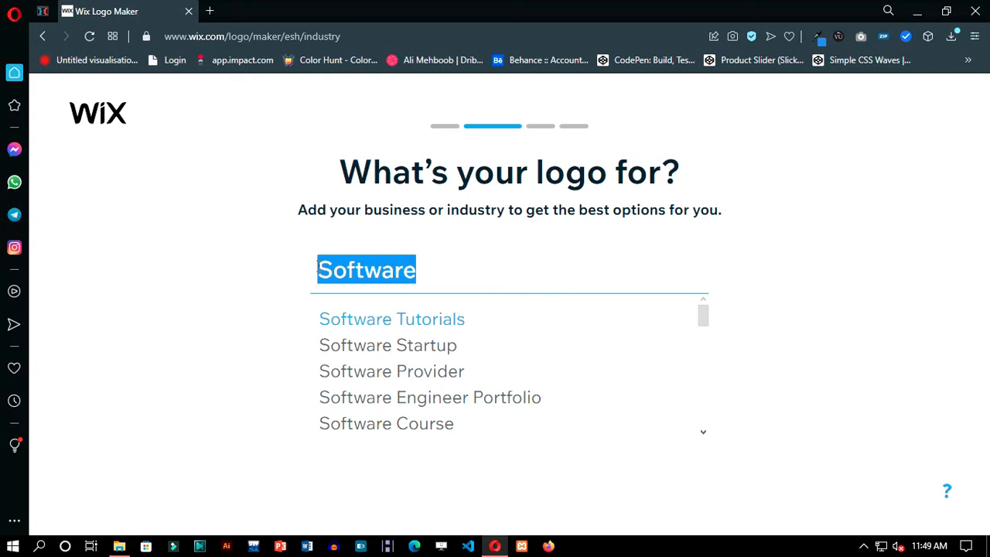
type("d")
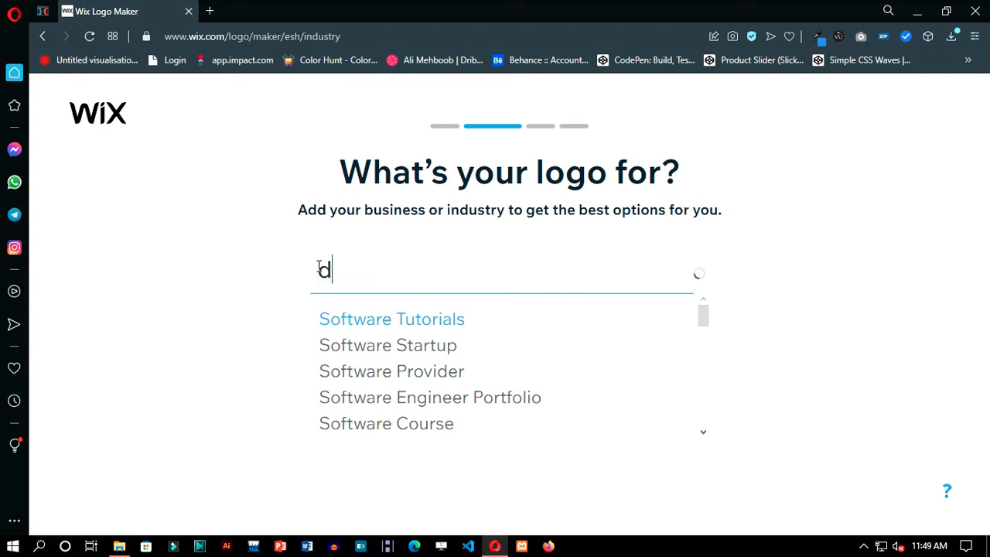
type("ig")
key("BackSpace")
key("BackSpace")
key("BackSpace")
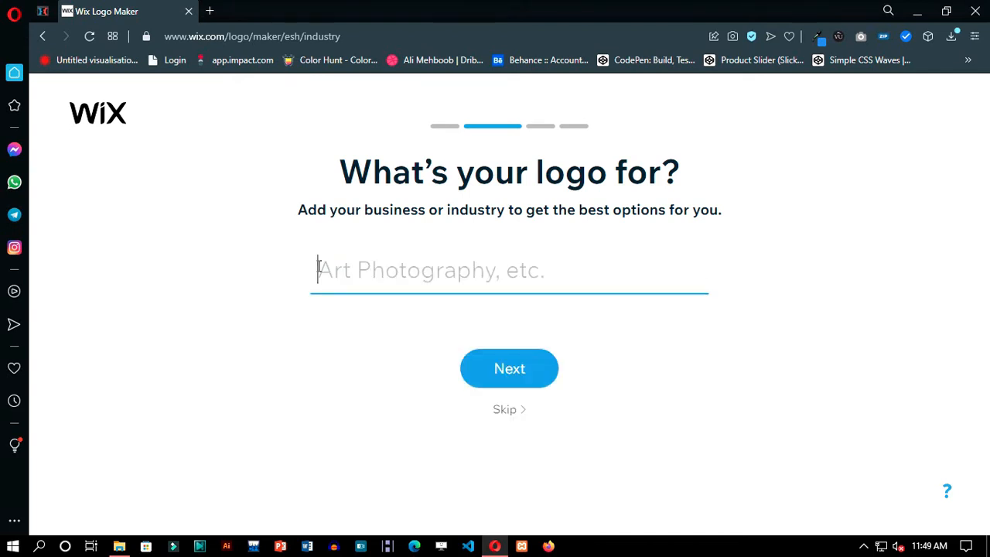
type("F")
key("BackSpace")
type("dig")
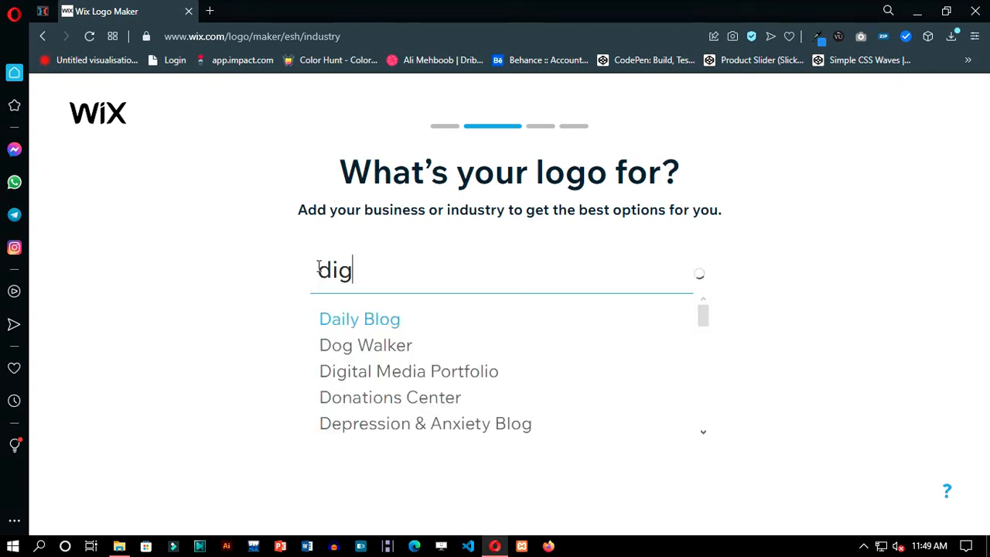
type("ital")
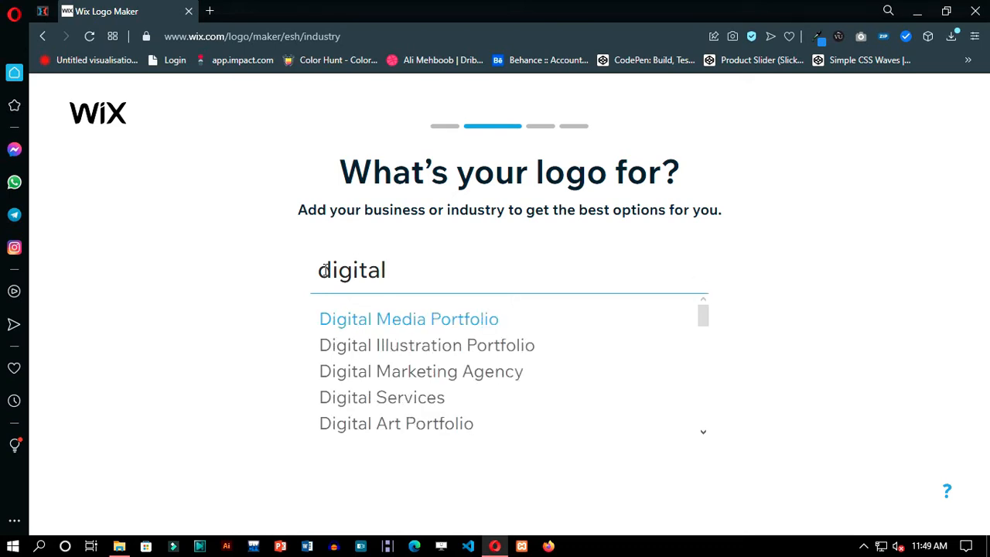
left_click(396, 398)
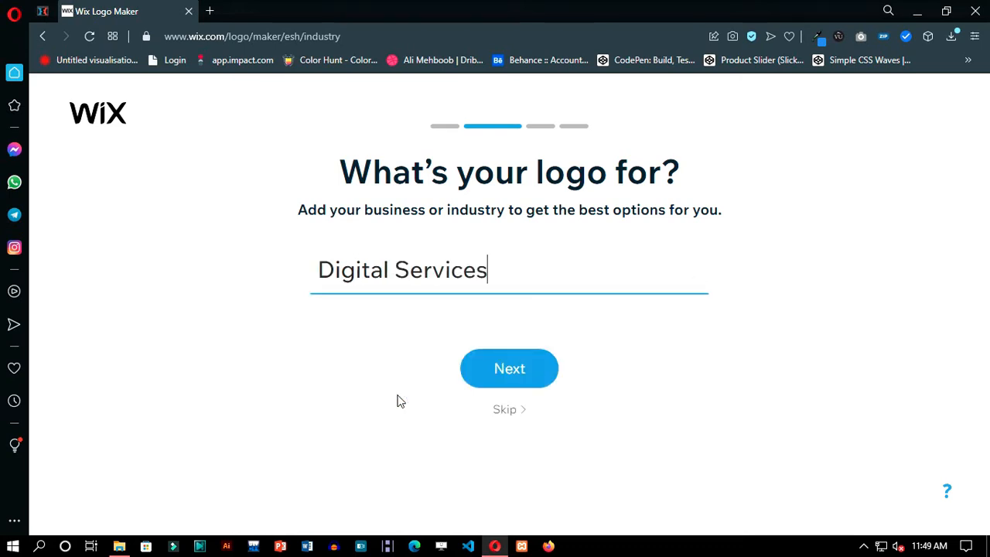
left_click(506, 377)
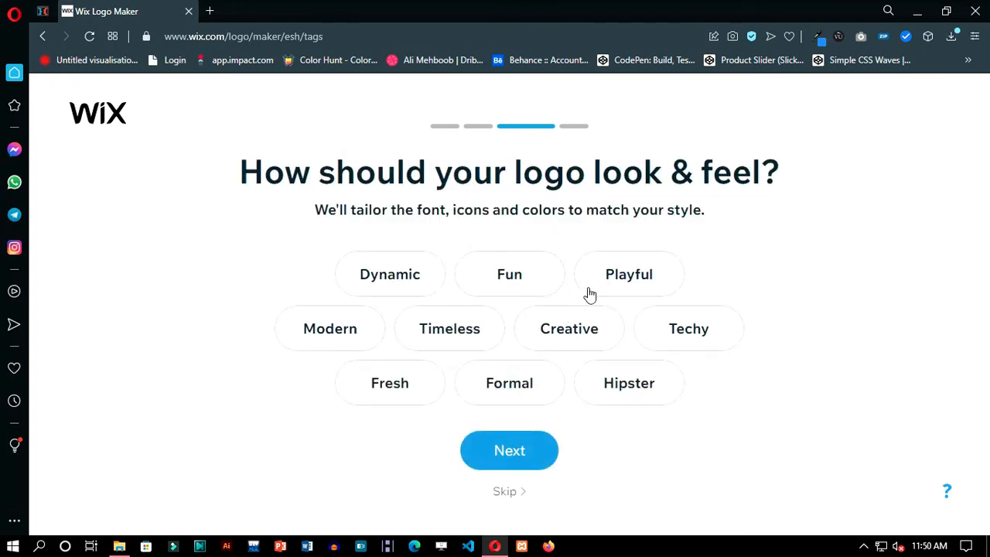
Choose Techy, Dynamic and Modern as the logo's look and feel, and continue to the logo comparison.
left_click(654, 320)
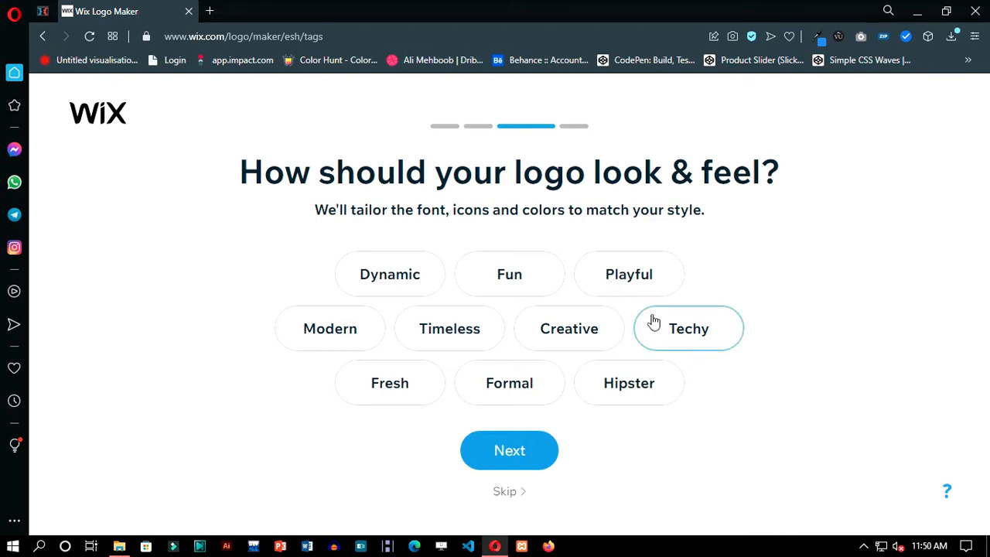
left_click(426, 283)
left_click(350, 332)
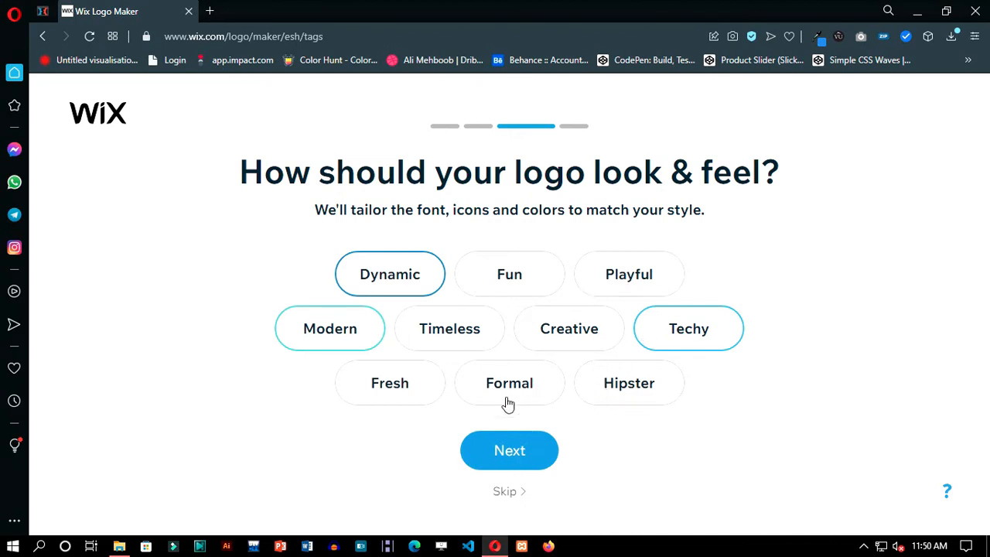
left_click(501, 465)
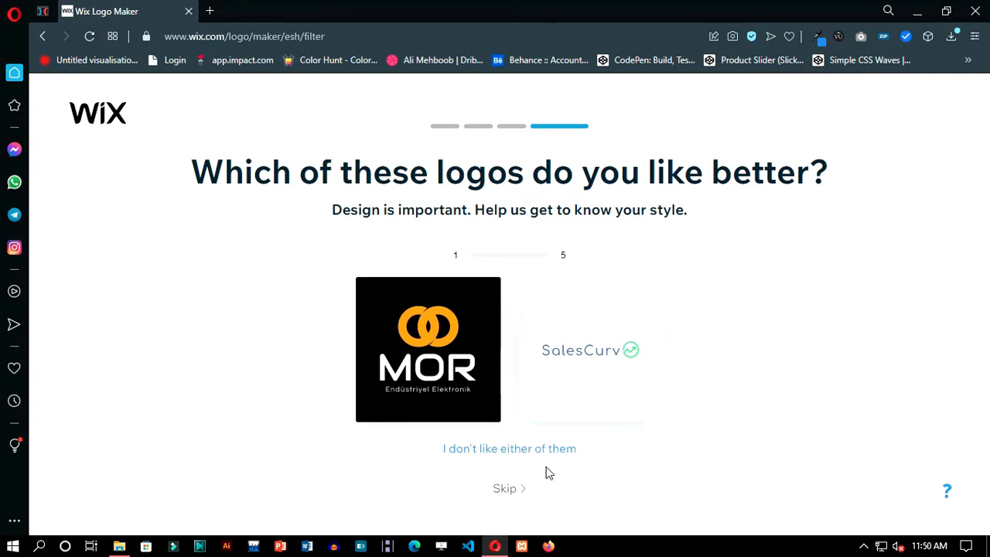
Prefer the SalesCurv, Black Rose Society and Borup Fysioterapi logos in the first three comparisons, and reject both logos in the last two.
left_click(603, 378)
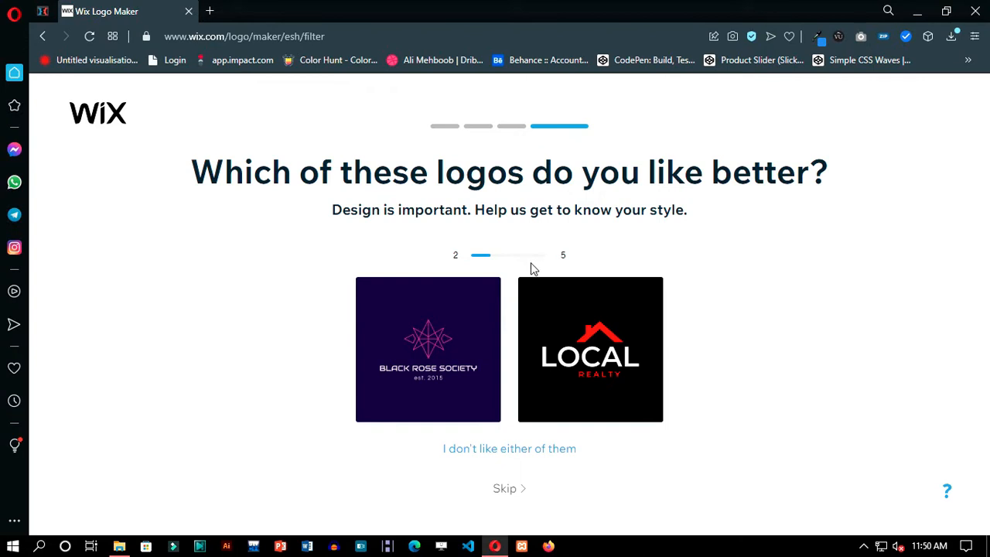
left_click(438, 361)
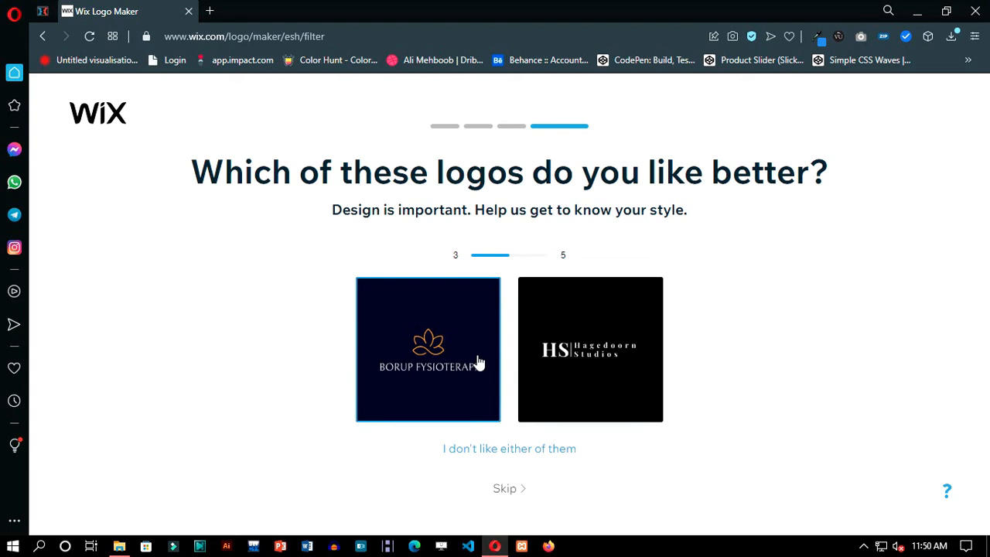
left_click(484, 362)
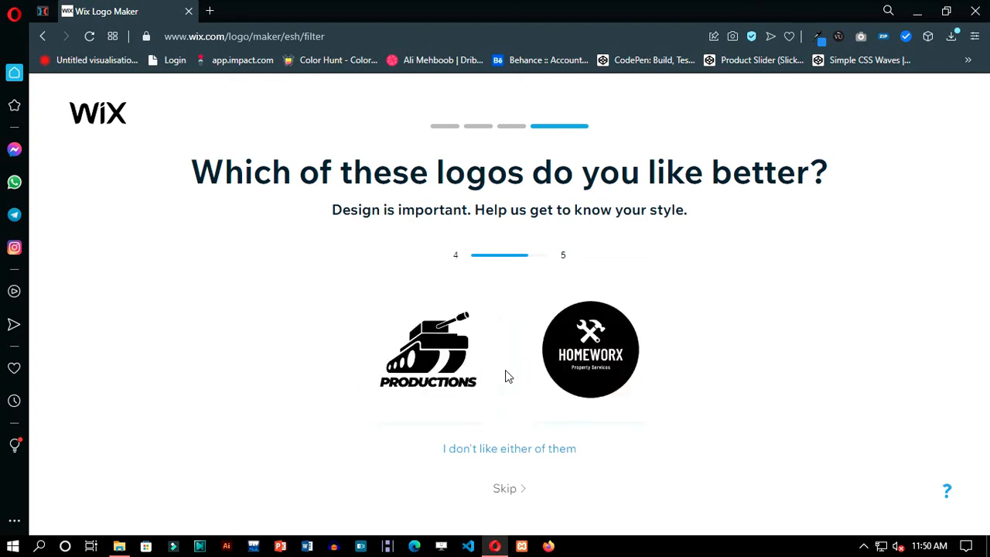
left_click(511, 449)
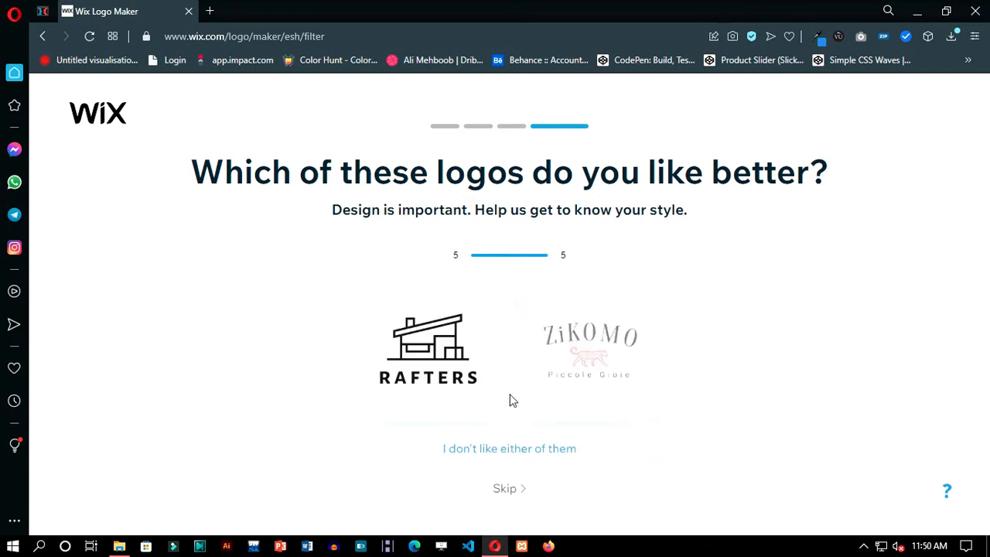
left_click(516, 453)
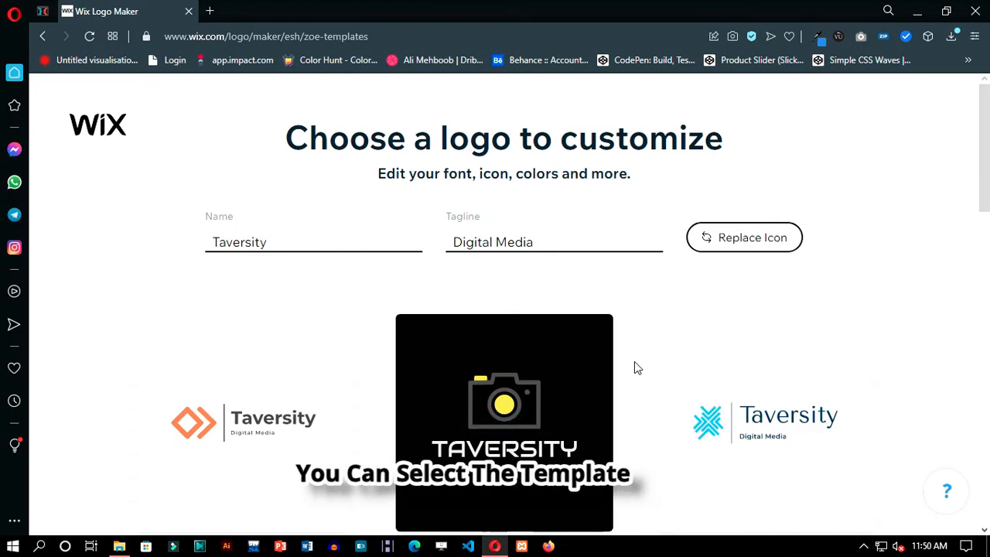
Look through the suggested Taversity logo templates down to the end of the loaded designs.
scroll(633, 320, "down", 3)
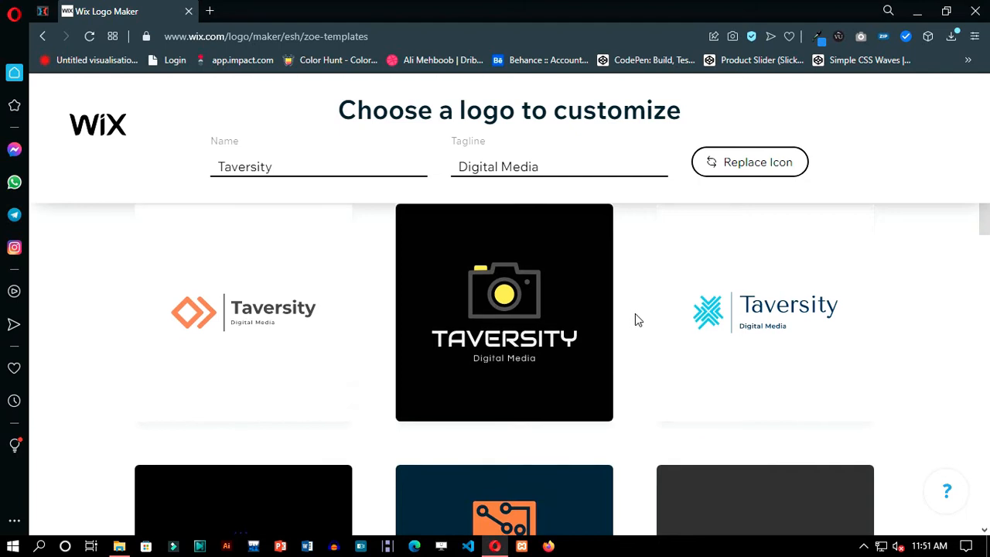
scroll(632, 319, "down", 3)
scroll(635, 314, "down", 1)
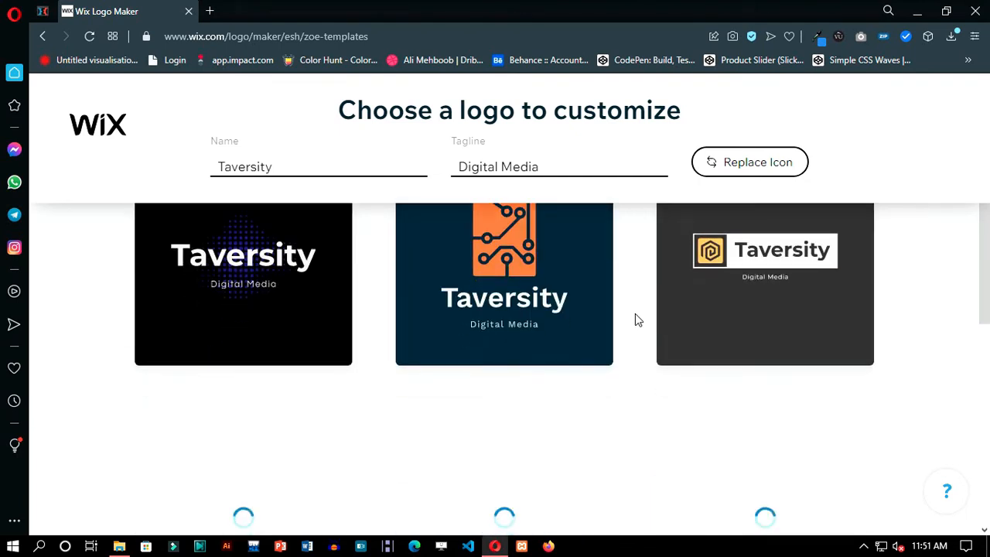
scroll(635, 313, "down", 2)
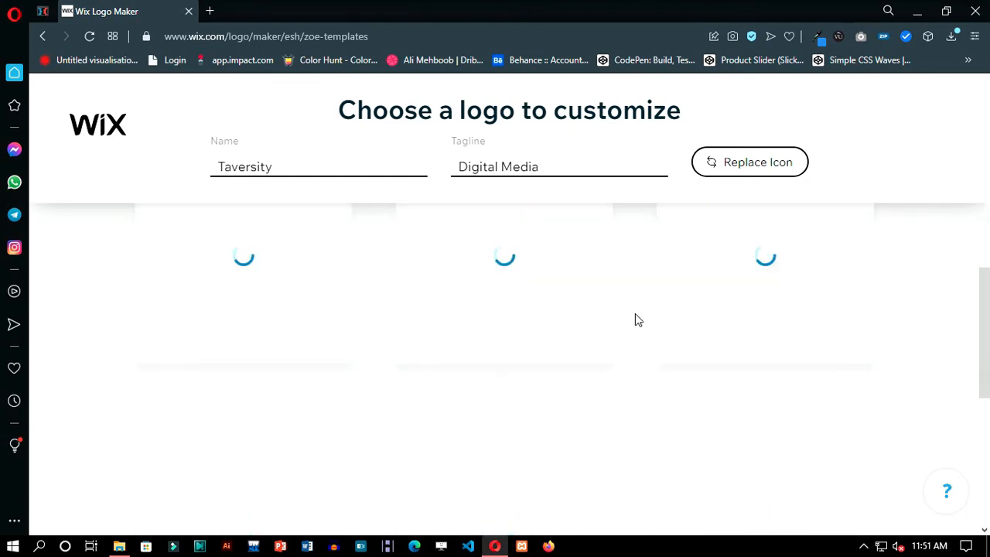
scroll(636, 314, "up", 2)
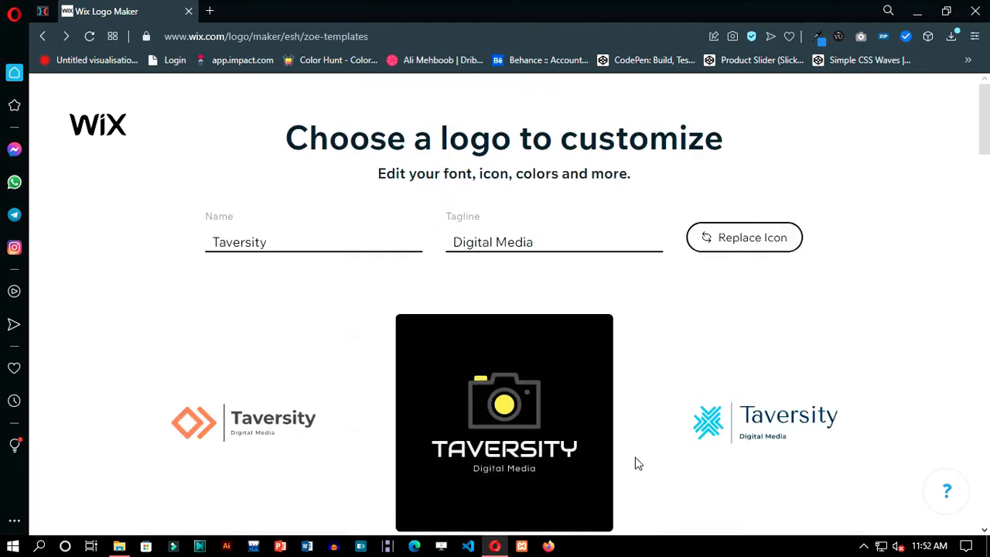
scroll(635, 464, "down", 4)
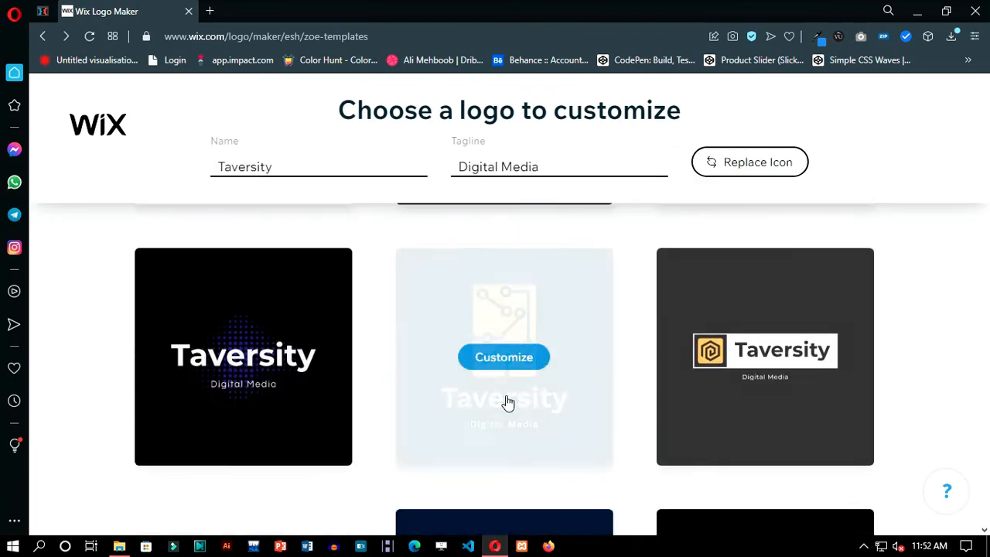
scroll(372, 469, "down", 4)
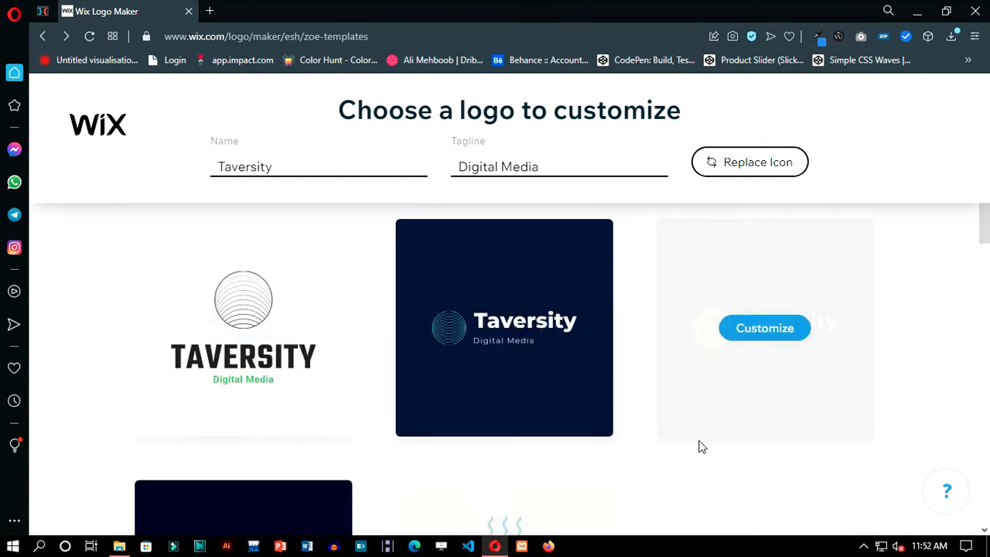
scroll(654, 457, "down", 3)
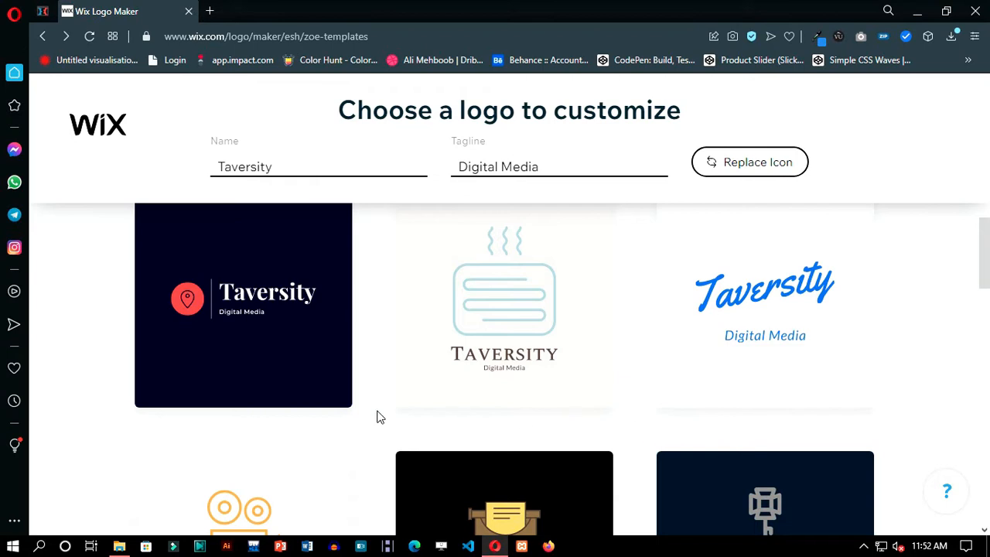
scroll(372, 454, "down", 2)
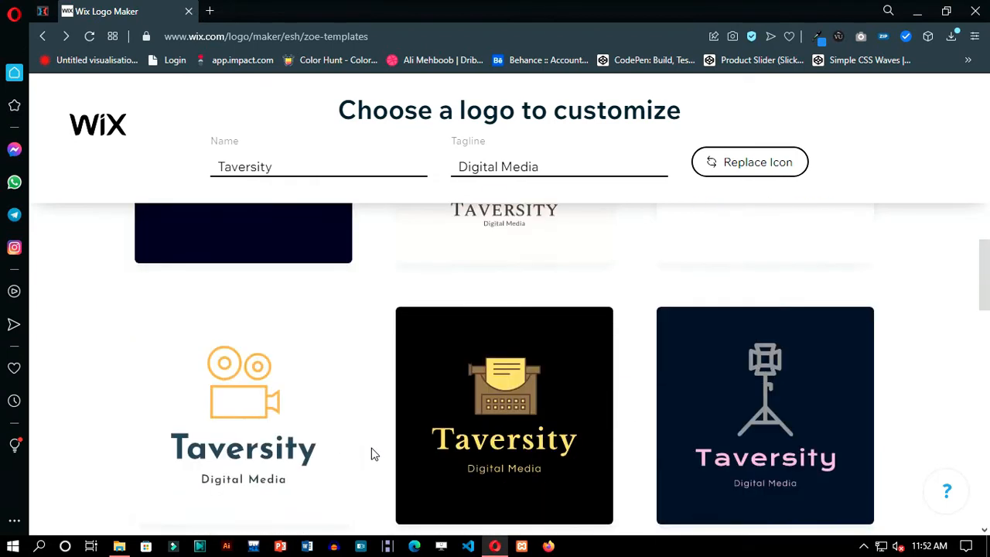
scroll(371, 455, "down", 4)
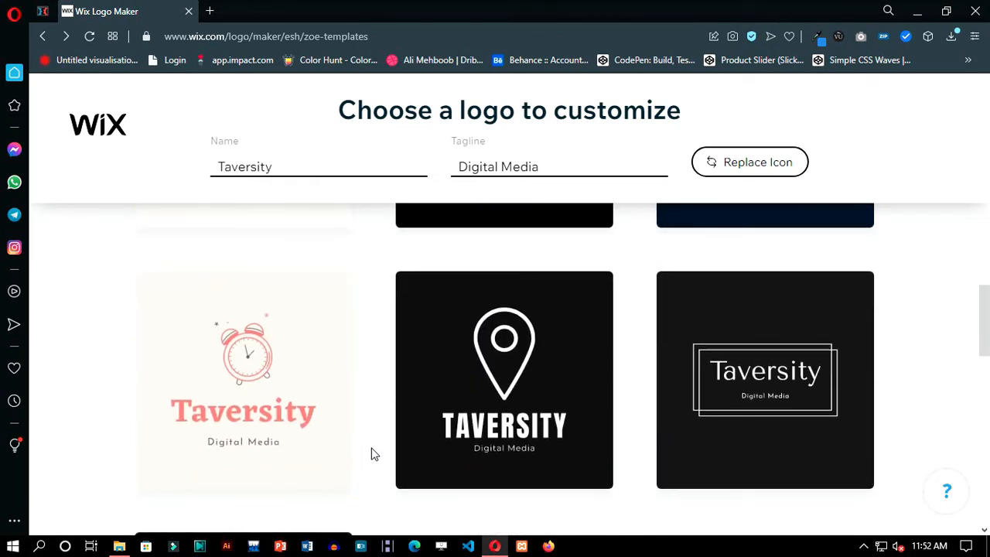
scroll(371, 455, "down", 3)
scroll(372, 455, "down", 4)
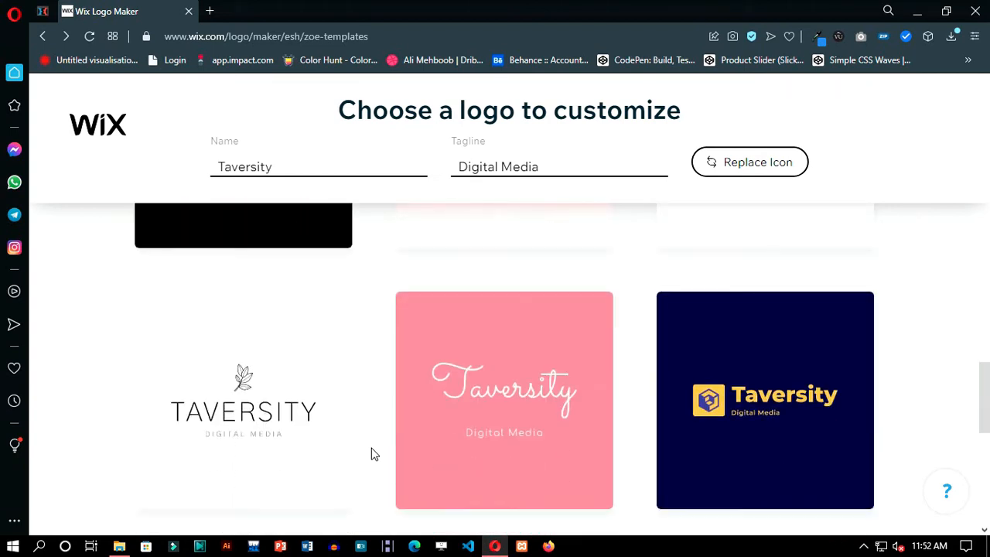
scroll(372, 455, "down", 3)
scroll(371, 455, "down", 3)
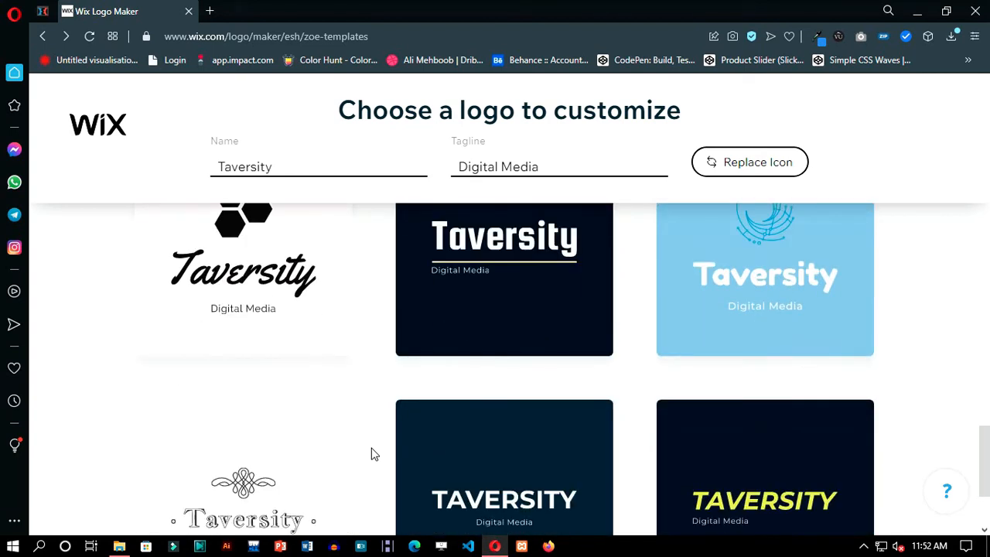
scroll(372, 455, "down", 3)
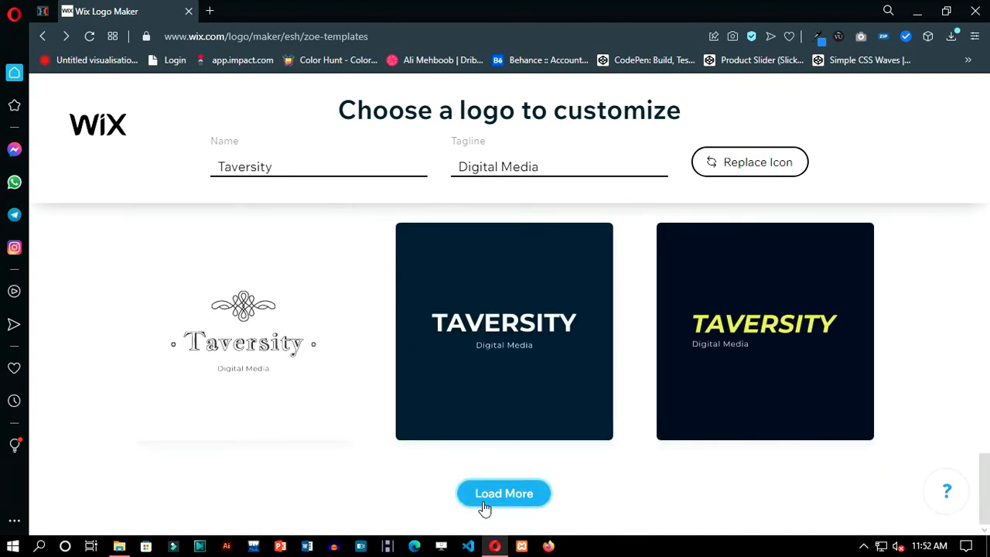
Load more logo templates and look through the additional designs.
left_click(481, 502)
scroll(383, 484, "down", 2)
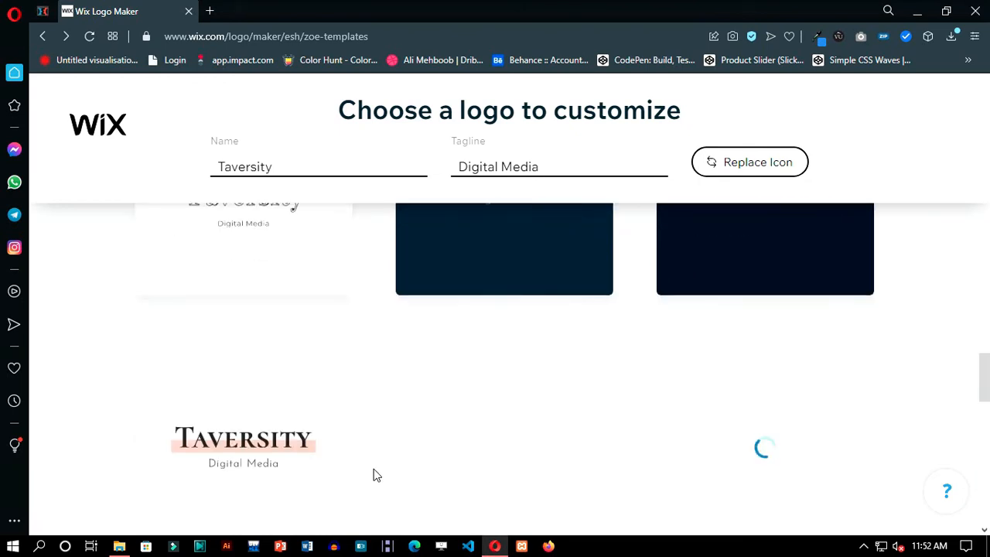
scroll(353, 478, "down", 2)
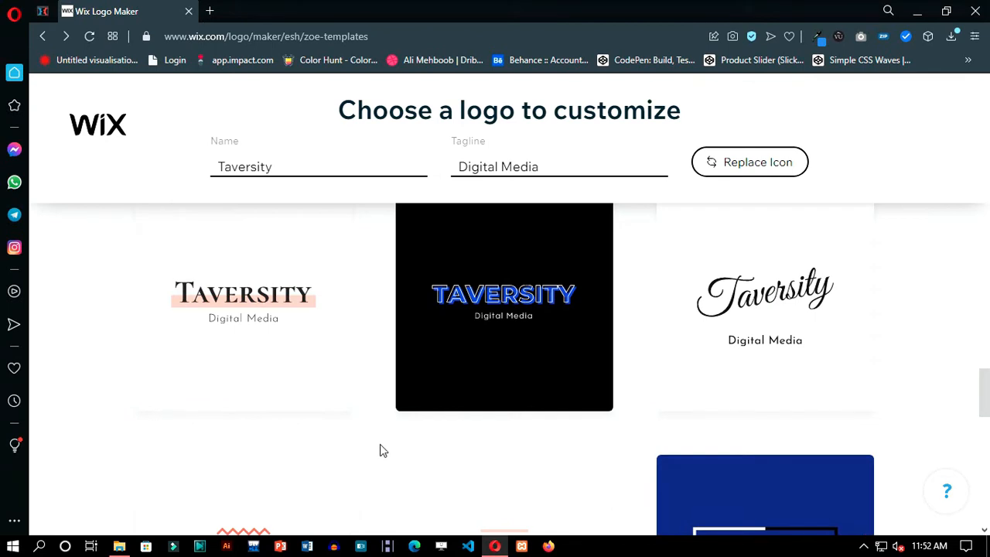
scroll(380, 449, "down", 3)
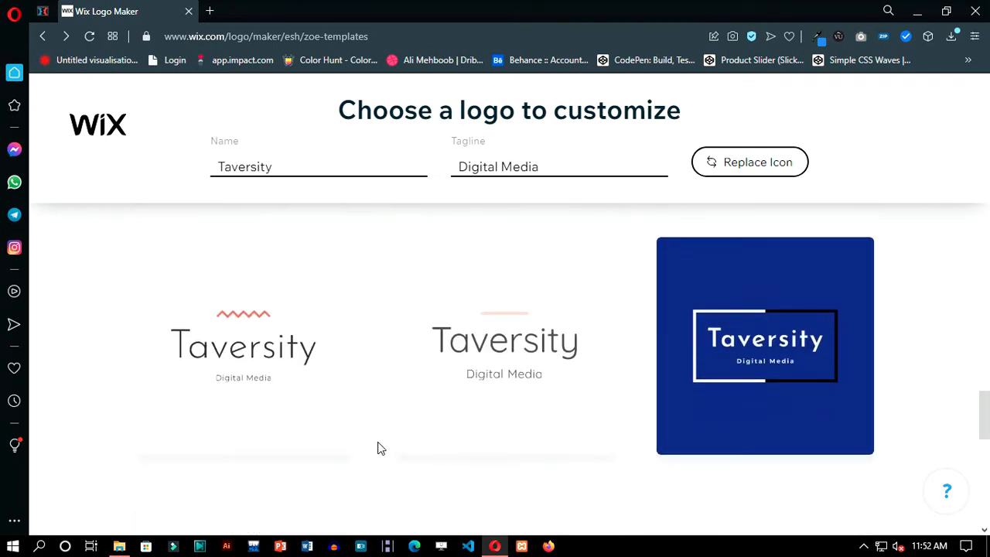
scroll(380, 449, "down", 2)
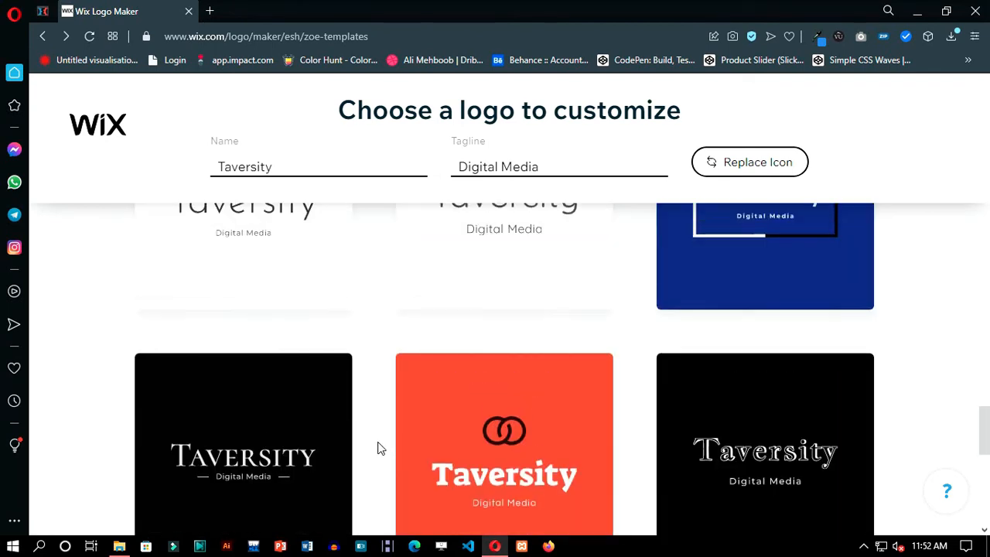
scroll(380, 449, "up", 3)
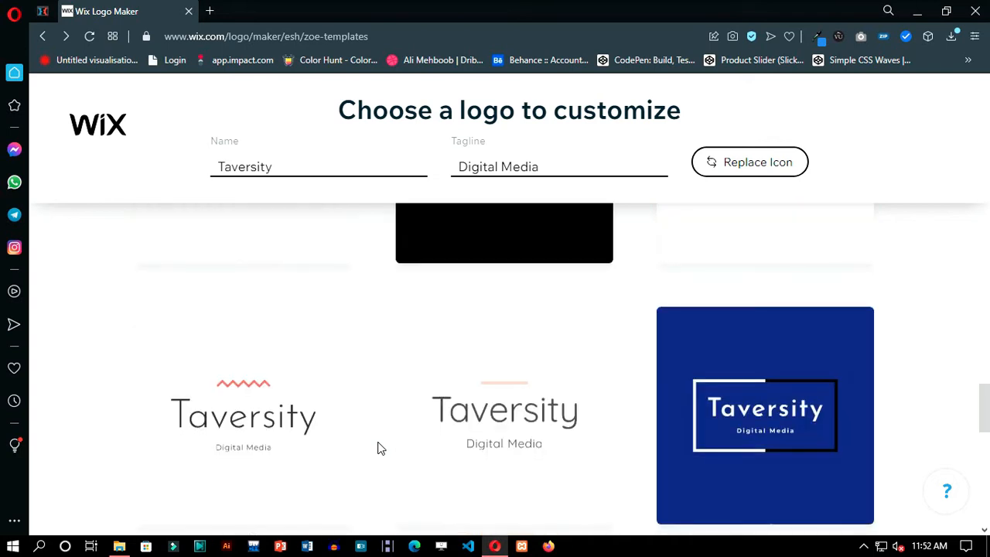
scroll(380, 448, "down", 8)
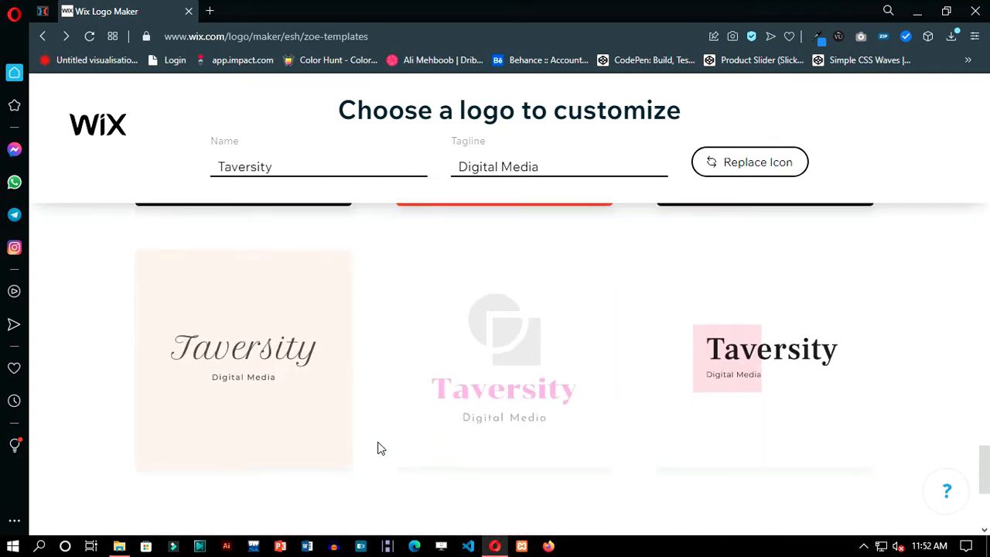
scroll(380, 448, "down", 3)
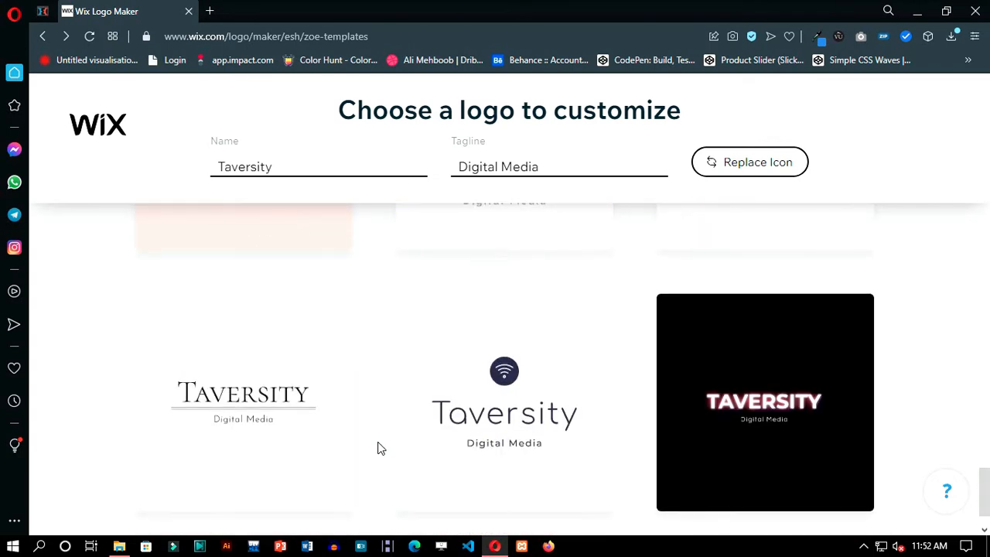
scroll(380, 448, "down", 1)
scroll(380, 449, "up", 8)
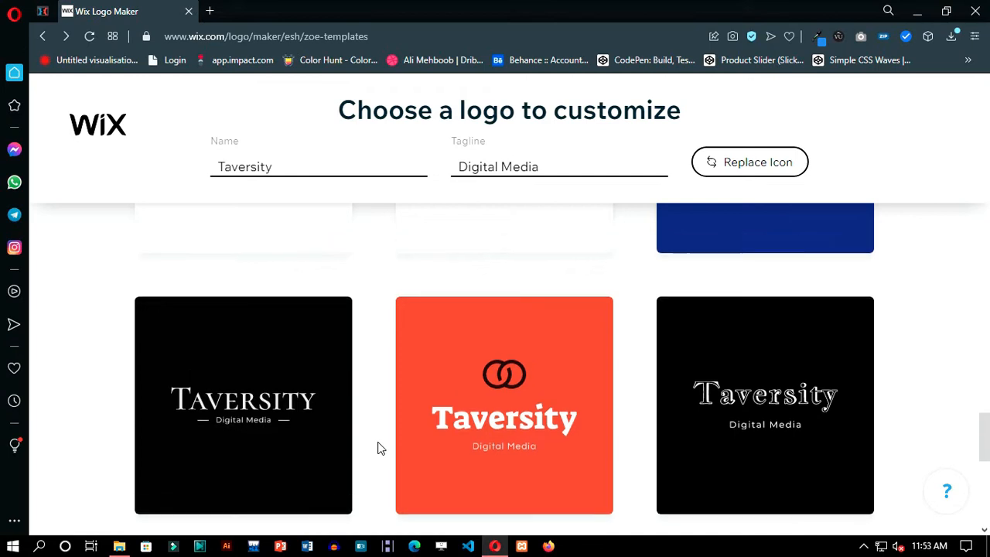
scroll(380, 449, "down", 7)
scroll(379, 449, "up", 2)
scroll(380, 449, "down", 3)
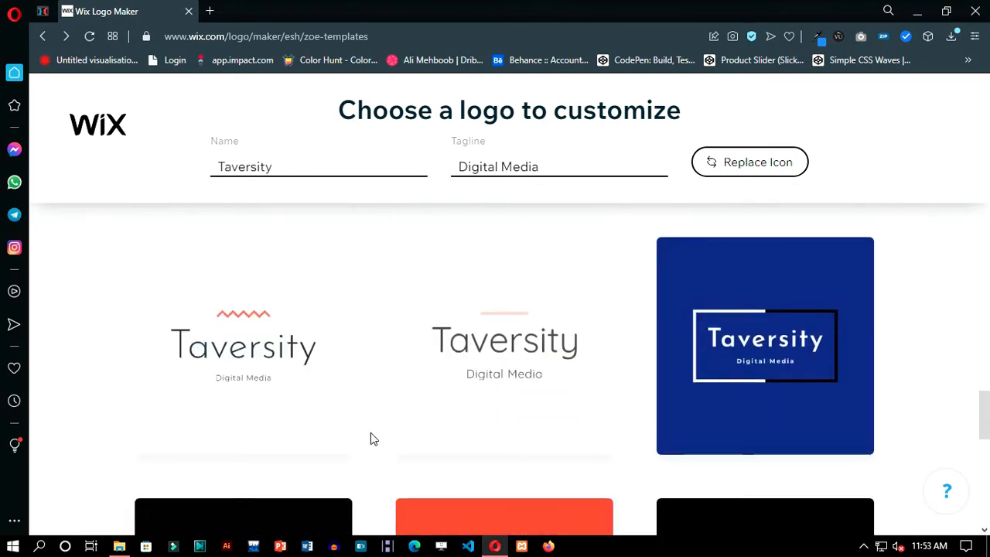
Choose the template with three black hexagons above the script-style Taversity name and open it for customizing.
scroll(370, 438, "up", 5)
scroll(371, 438, "up", 6)
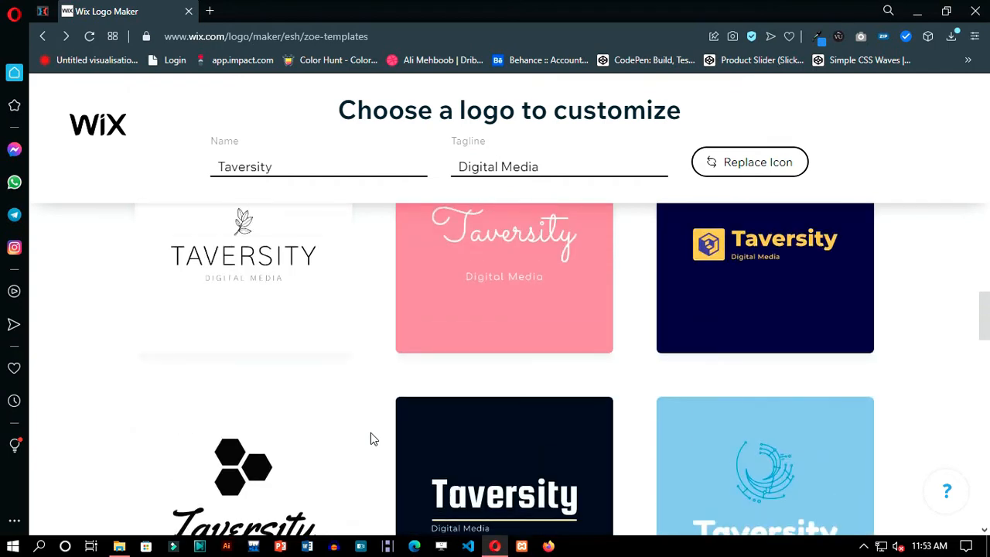
scroll(370, 438, "down", 3)
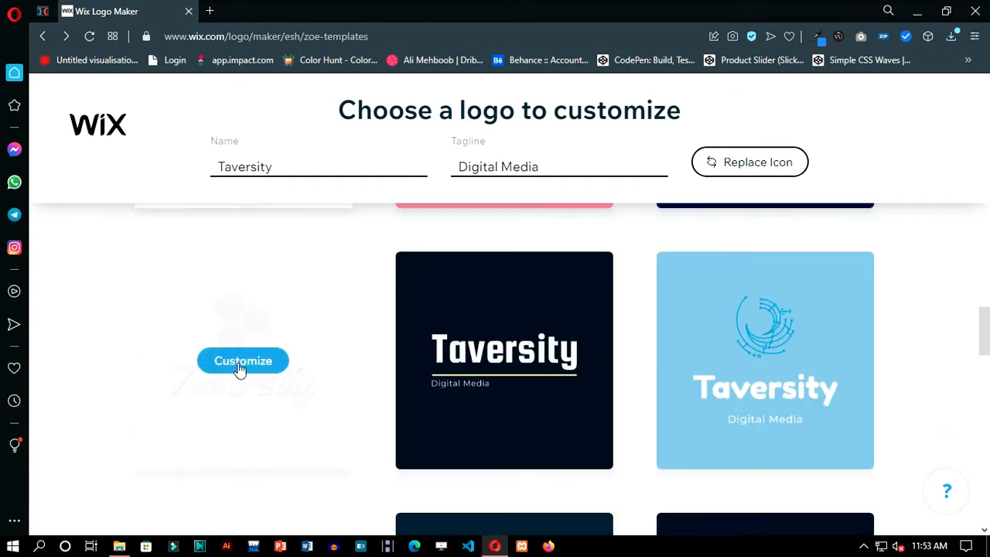
left_click(239, 365)
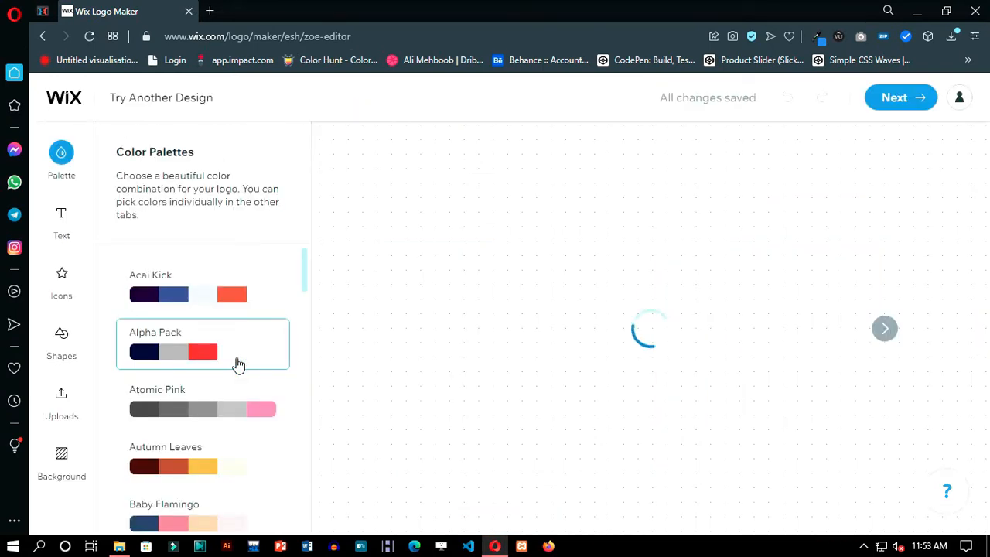
Set the browser's page zoom to 90% for the logo editor.
left_click(535, 336)
key("ctrl+minus")
key("ctrl+minus")
key("ctrl+minus")
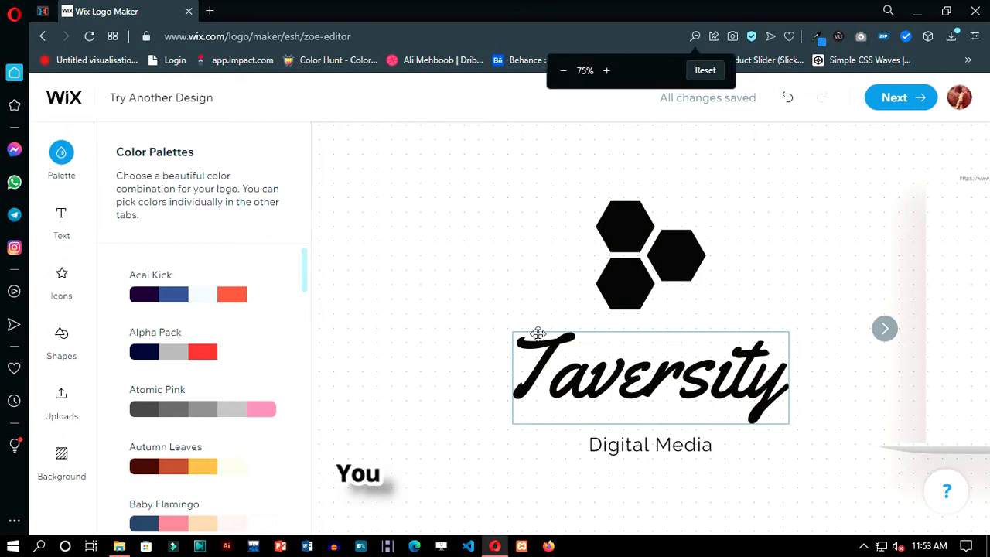
key("ctrl+plus")
key("ctrl+plus")
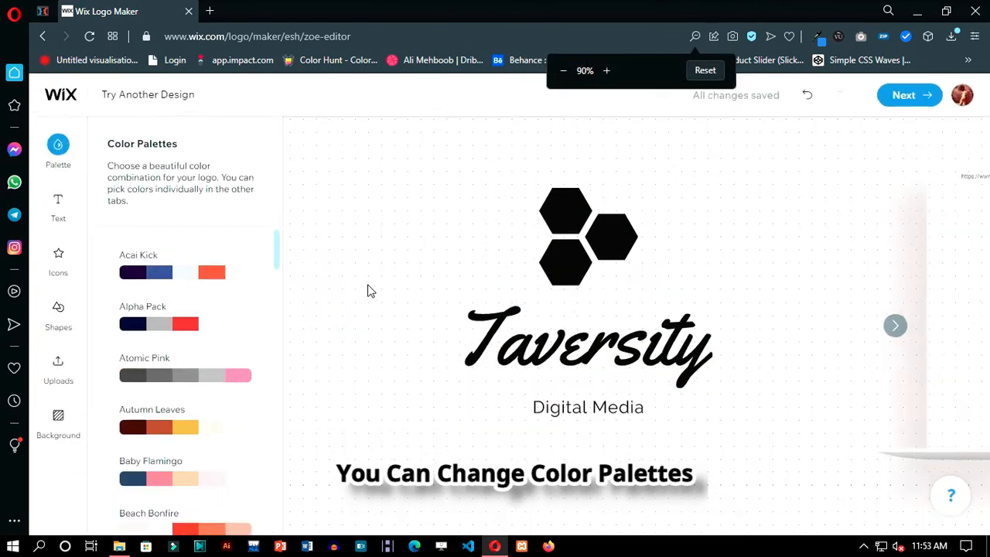
Try the Acai Kick, Alpha Pack, Atomic Pink and Autumn Leaves color palettes on the logo, and settle on Black Pearl.
left_click(175, 264)
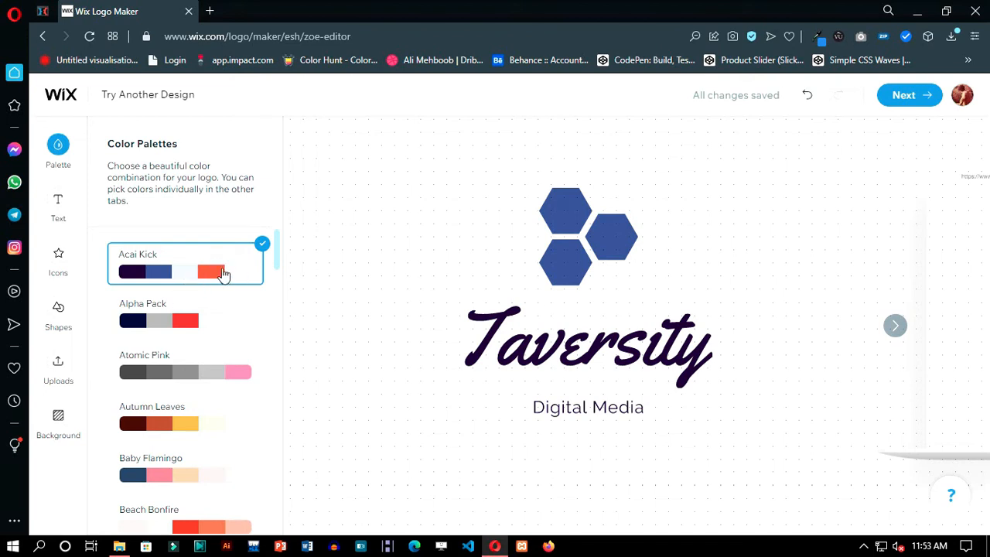
left_click(200, 324)
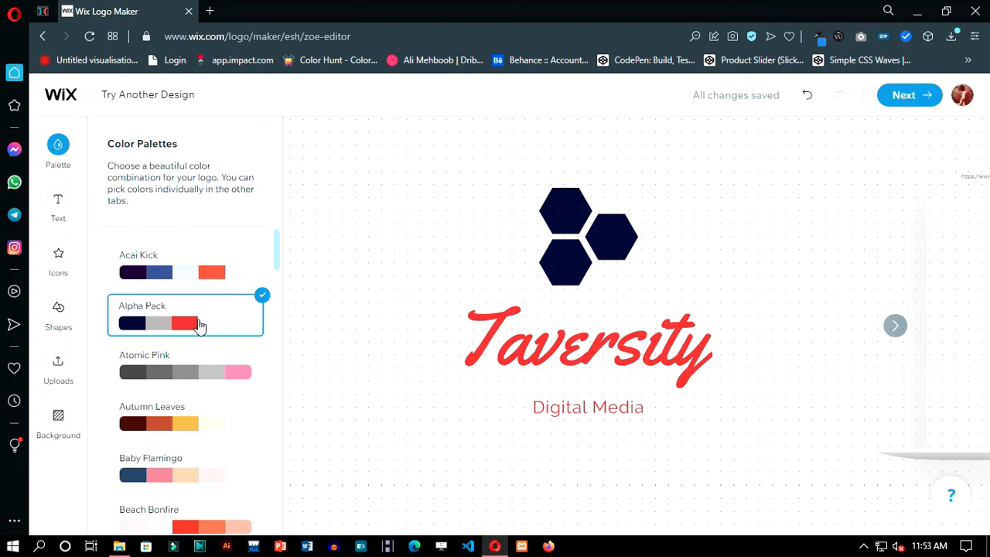
left_click(191, 381)
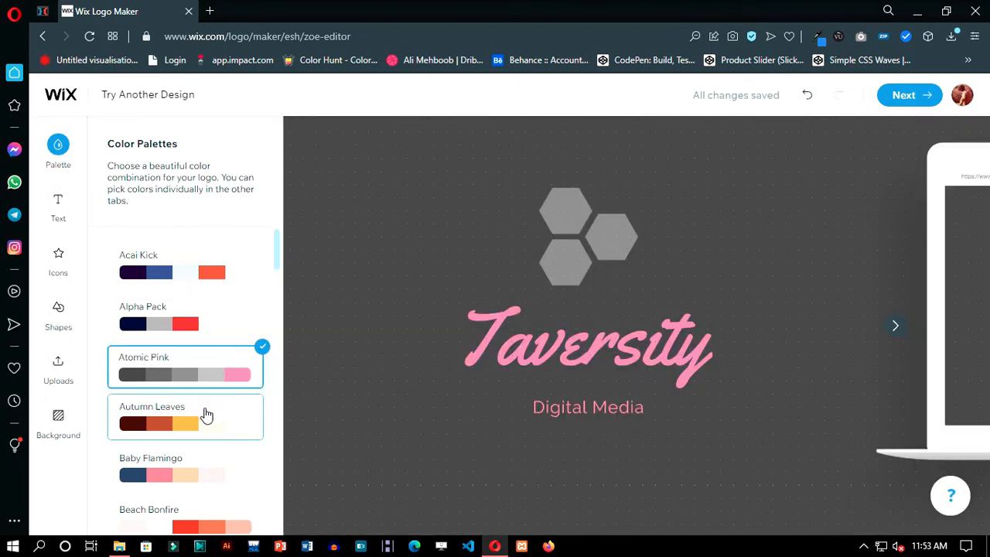
left_click(206, 415)
scroll(206, 413, "down", 3)
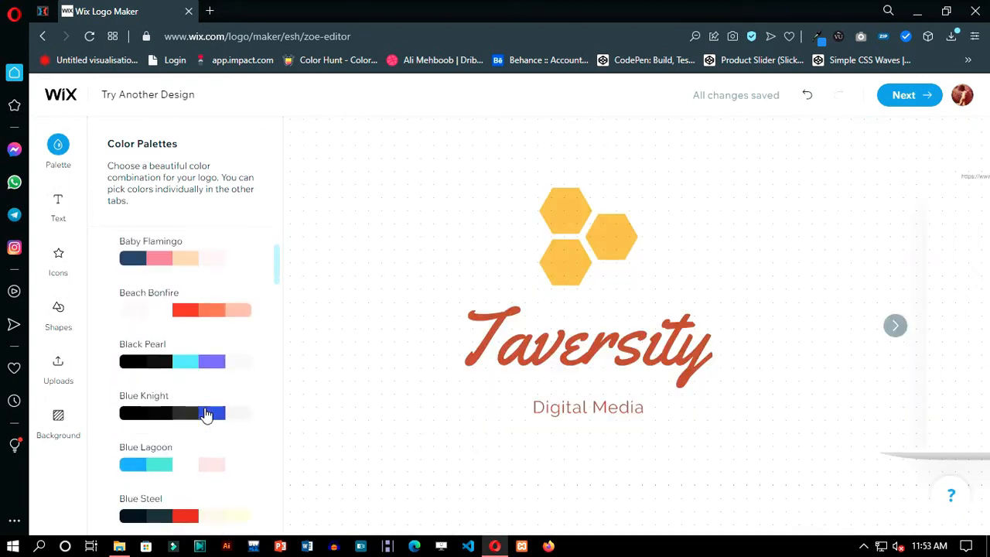
left_click(192, 317)
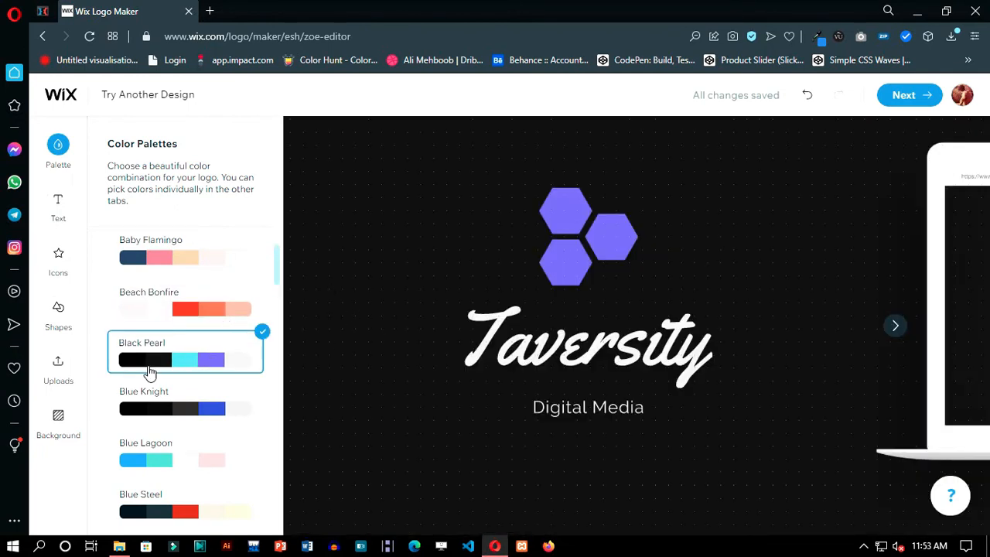
Preview the logo on the website, social media, business card and merchandise mockups.
left_click(899, 328)
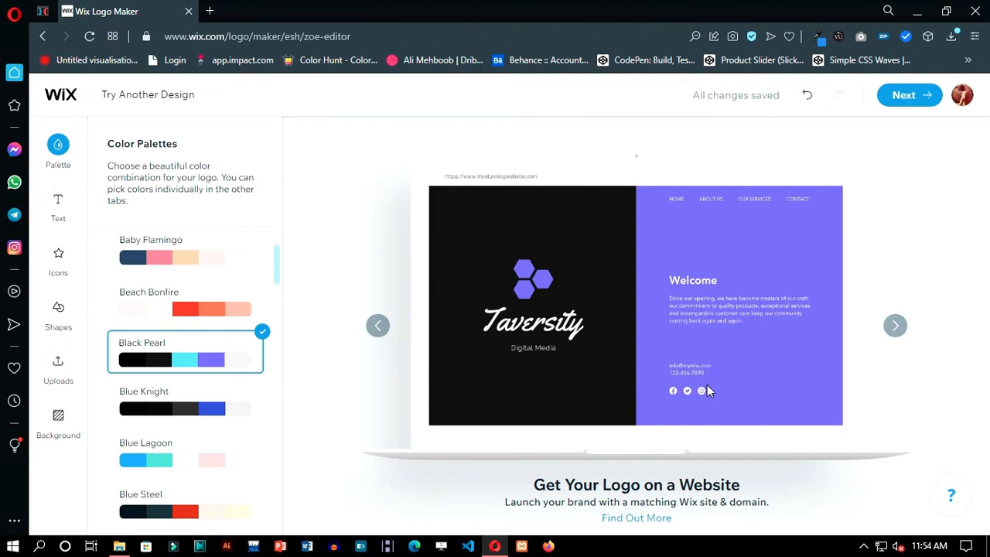
left_click(891, 326)
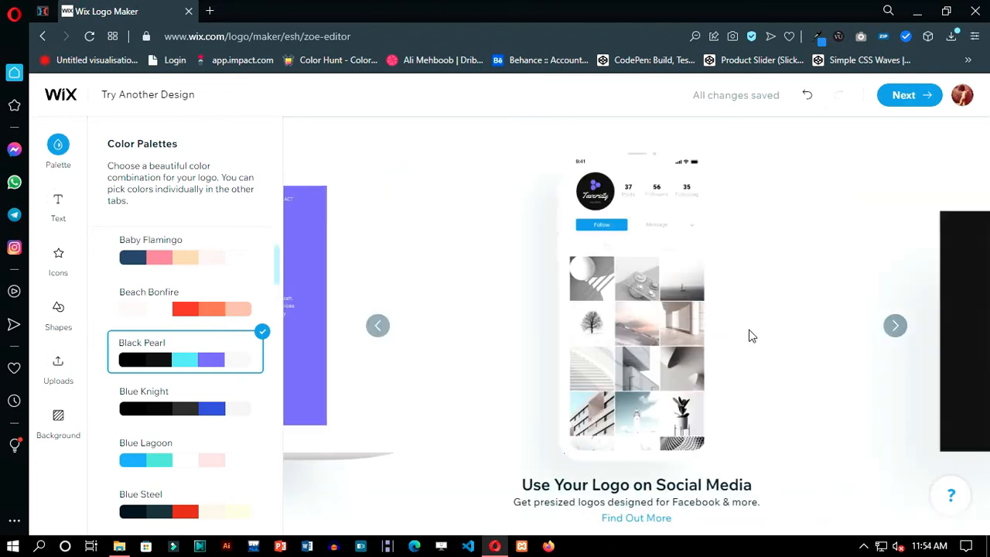
left_click(896, 326)
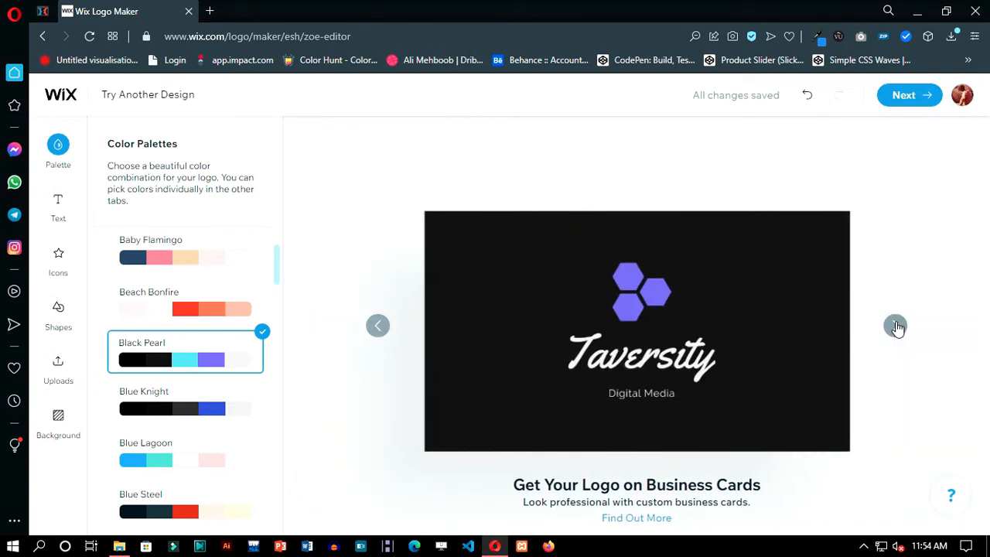
left_click(895, 325)
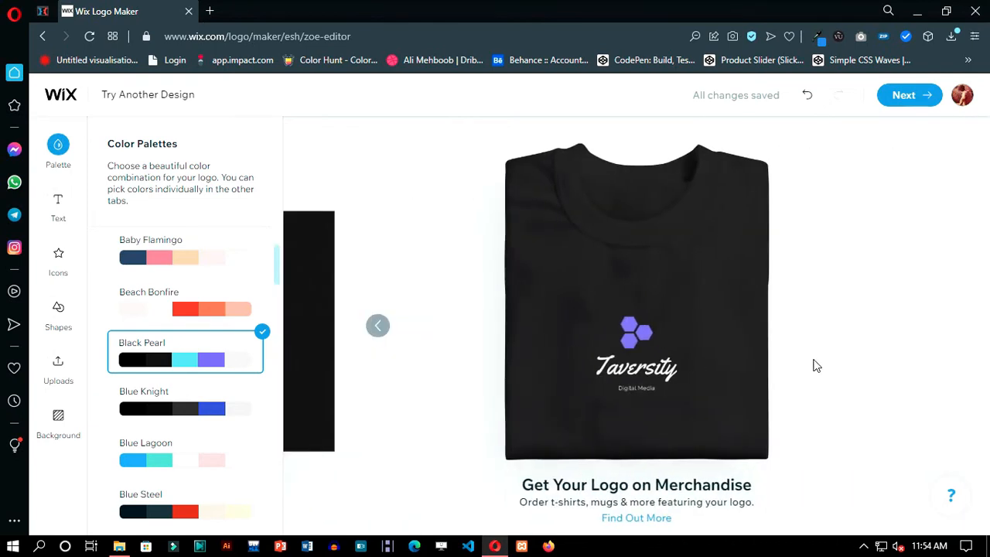
Go back through the mockup previews from merchandise to the main logo view.
left_click(377, 325)
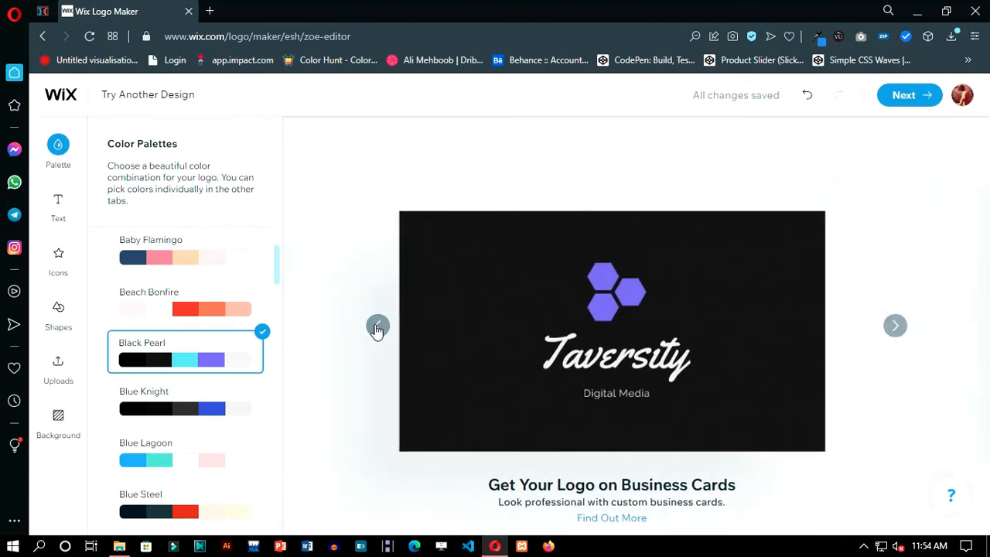
left_click(377, 326)
left_click(377, 326)
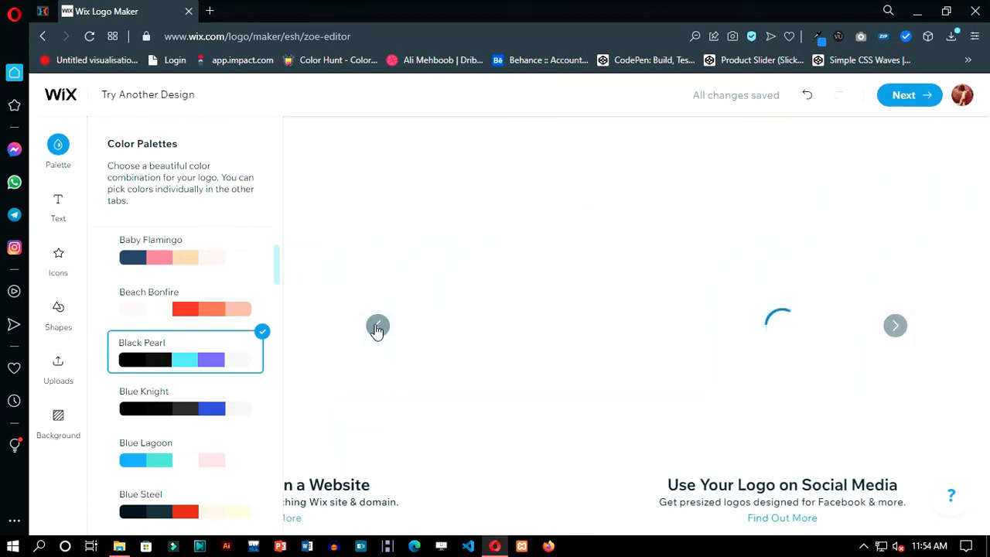
left_click(378, 326)
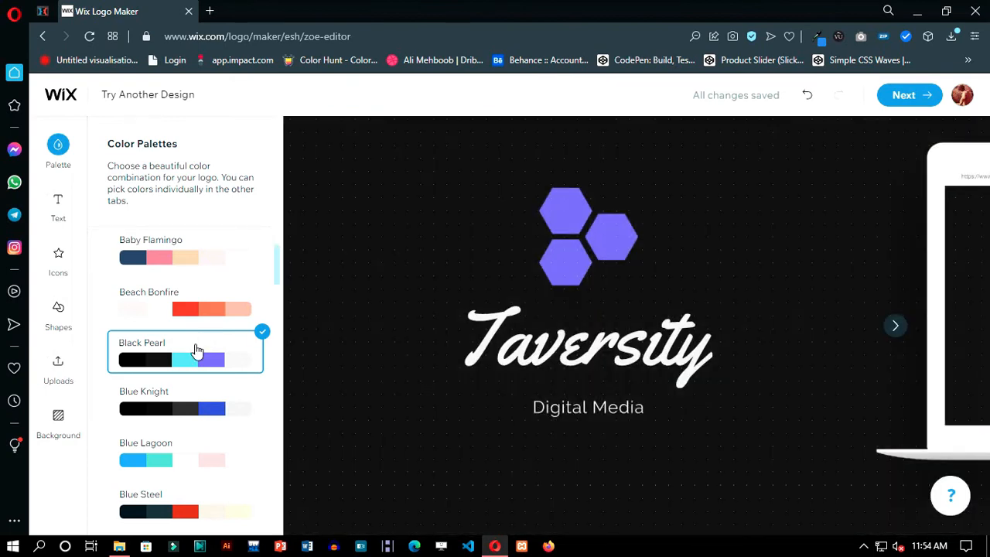
Try the Bubblegum Pop color palette on the logo and check it on the website and social media mockups.
scroll(175, 380, "down", 3)
left_click(164, 381)
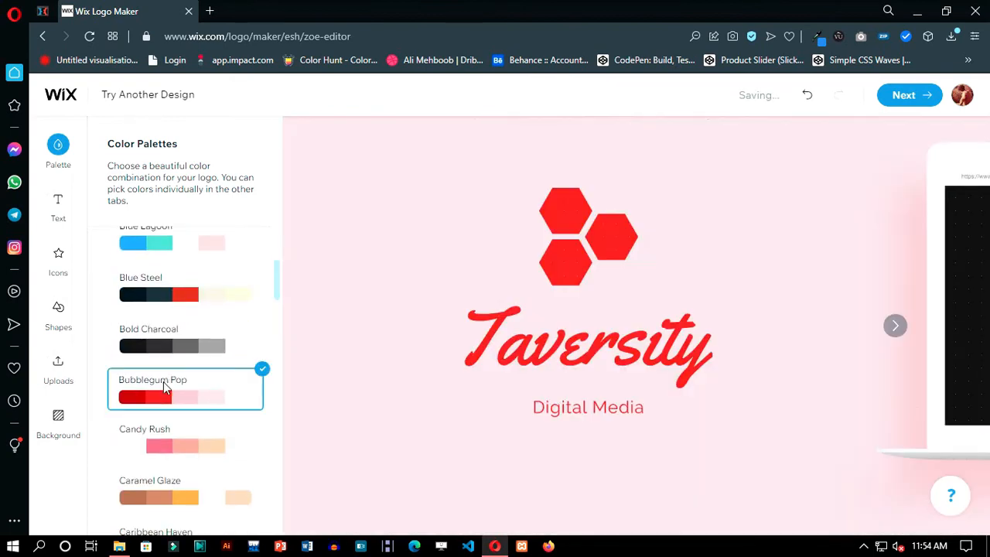
left_click(899, 336)
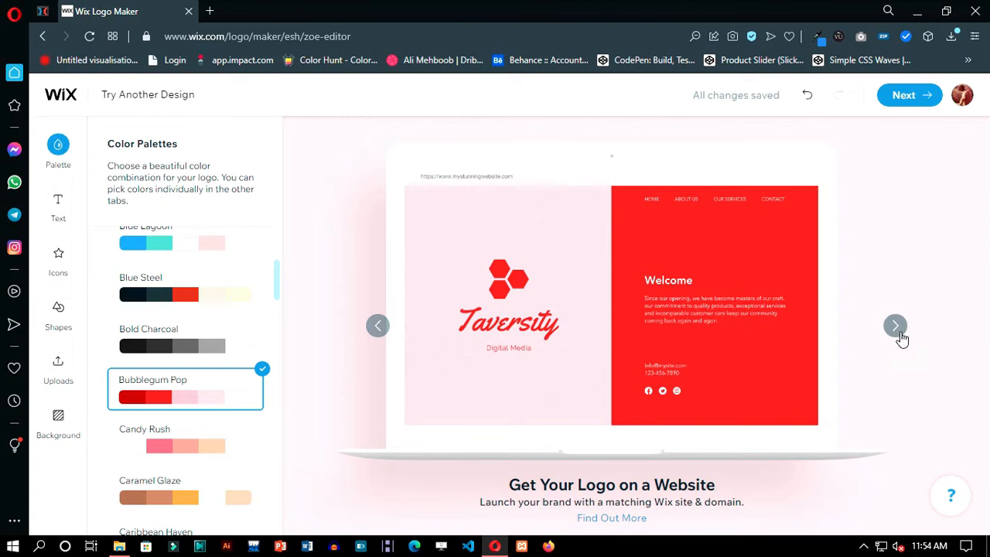
left_click(897, 328)
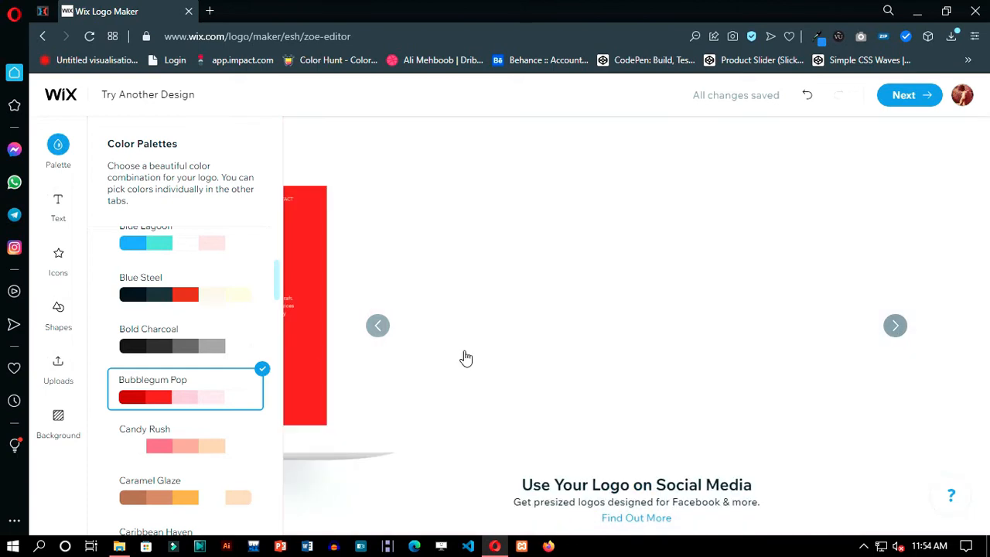
left_click(376, 328)
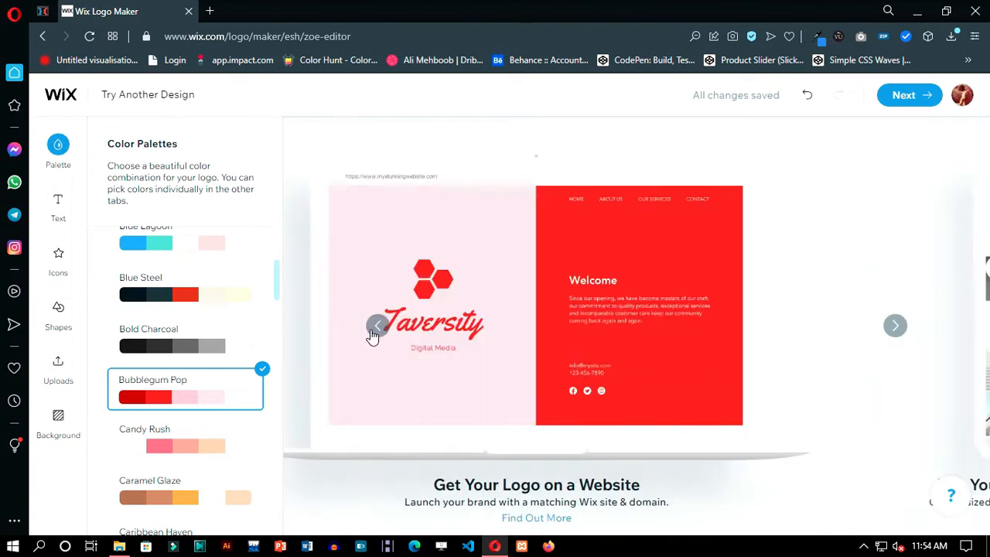
left_click(371, 335)
Try the Fresh Meadow color palette on the logo, and settle on Ghost Pepper.
scroll(221, 355, "down", 5)
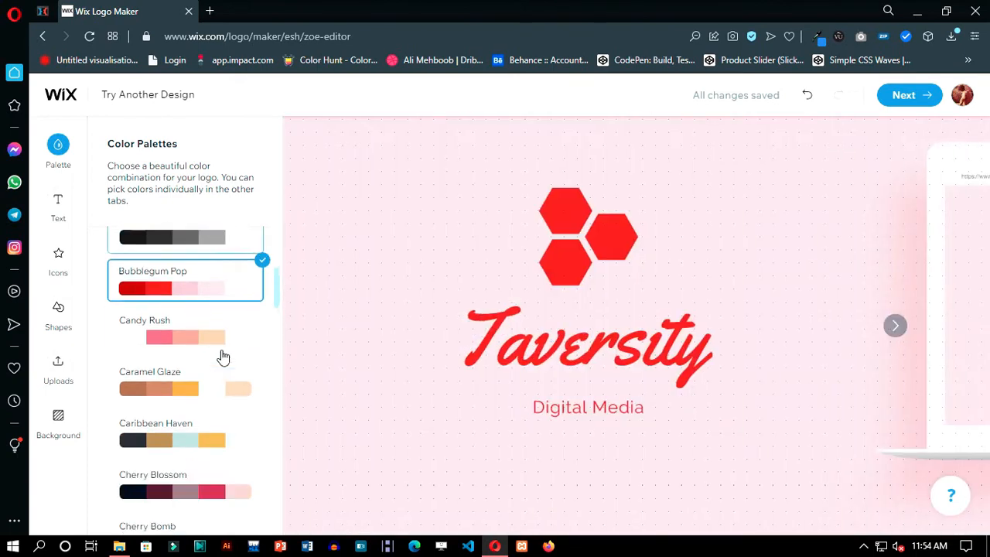
scroll(221, 354, "down", 7)
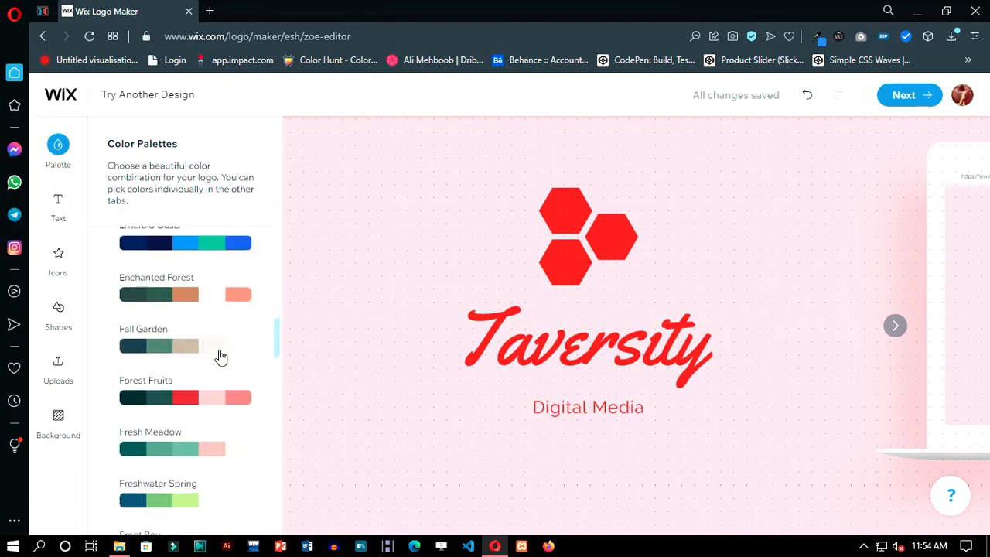
left_click(196, 322)
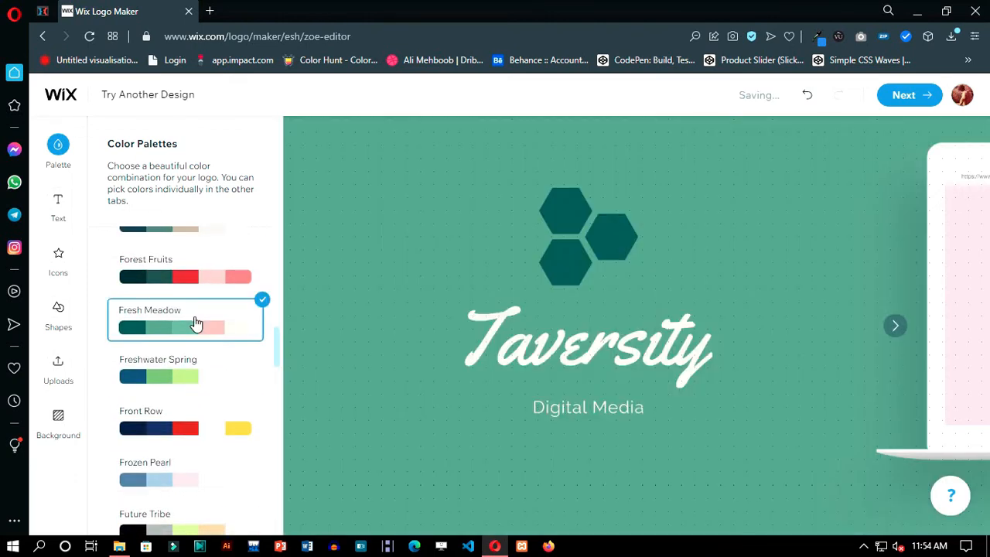
scroll(174, 380, "down", 3)
left_click(175, 376)
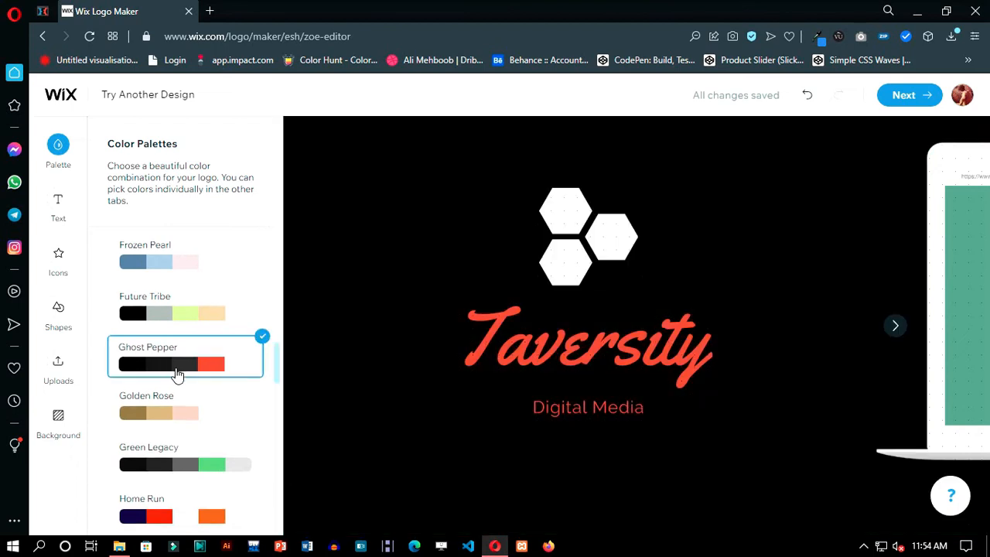
Preview the recolored logo on the website and social media mockups, and return to the main logo view.
left_click(896, 326)
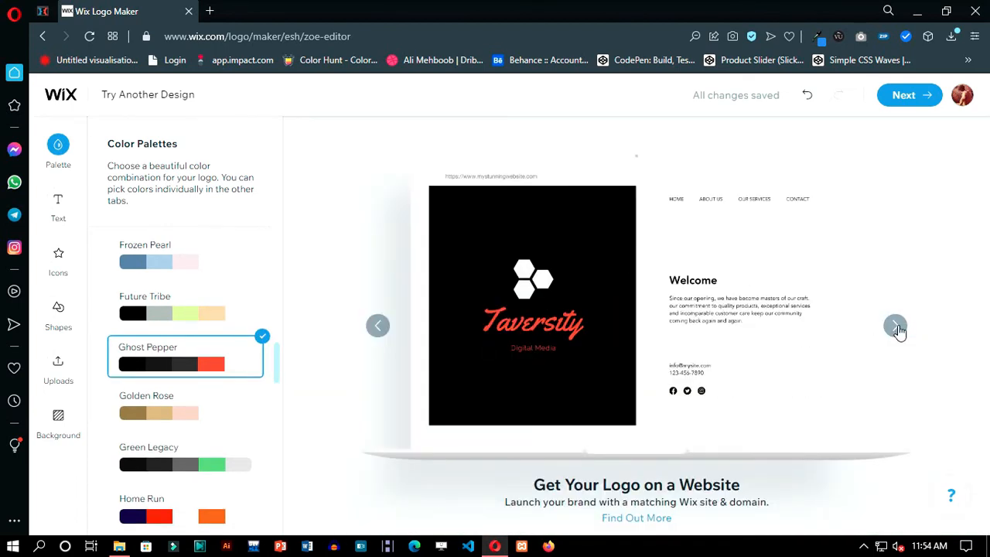
left_click(896, 326)
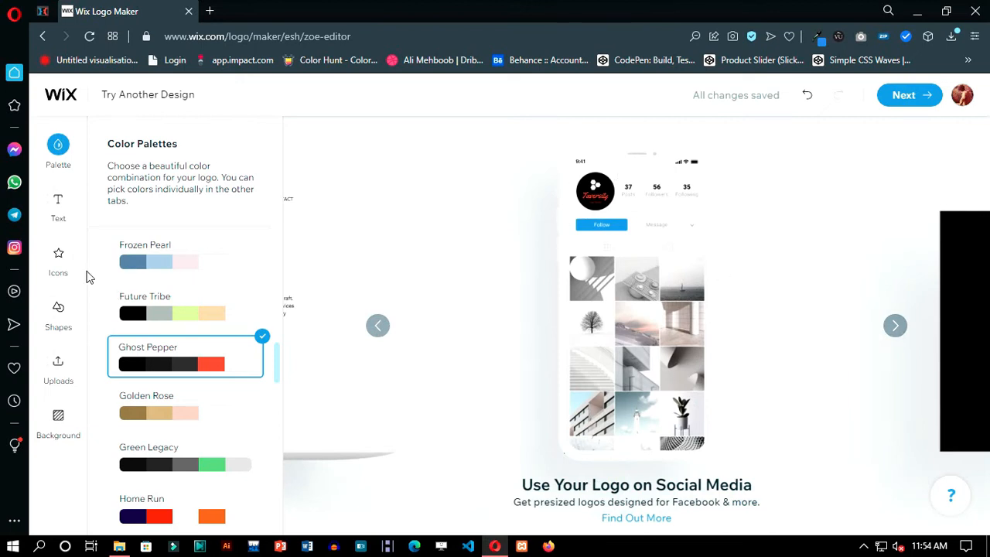
left_click(58, 209)
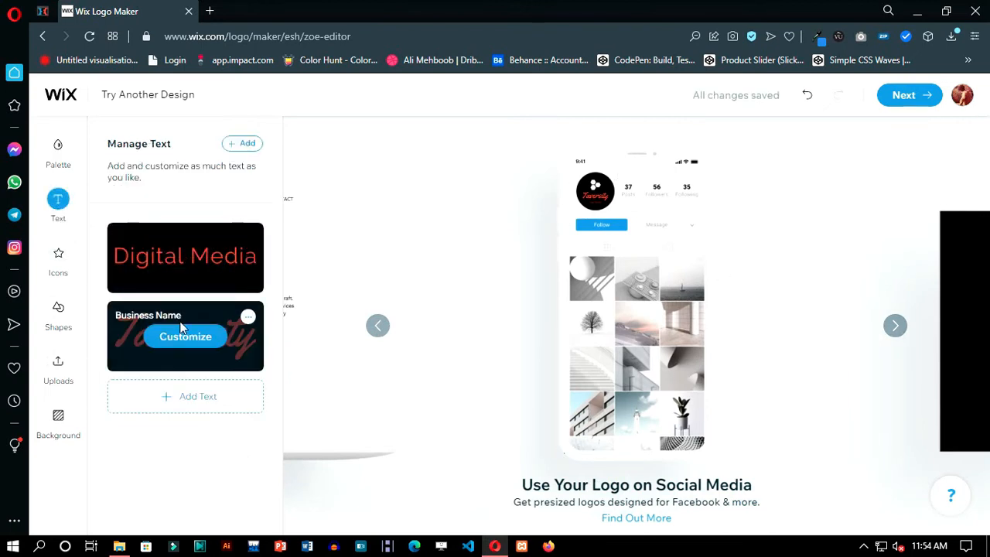
mouse_move(204, 277)
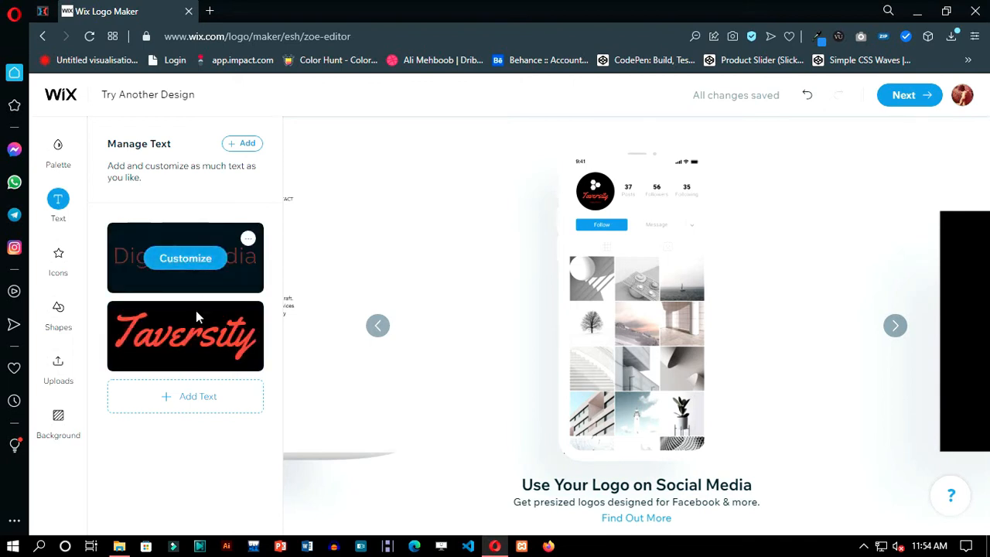
left_click(186, 337)
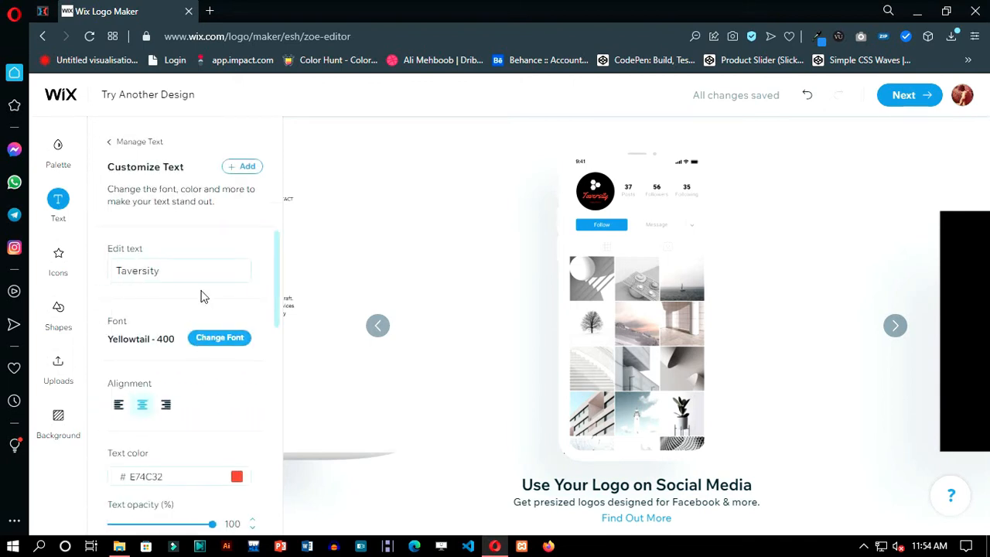
left_click(378, 325)
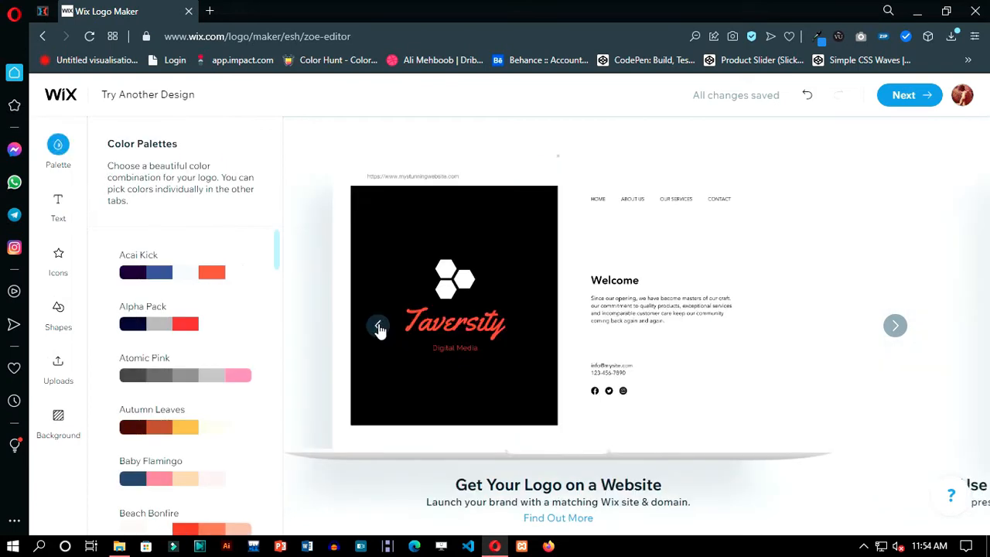
left_click(379, 326)
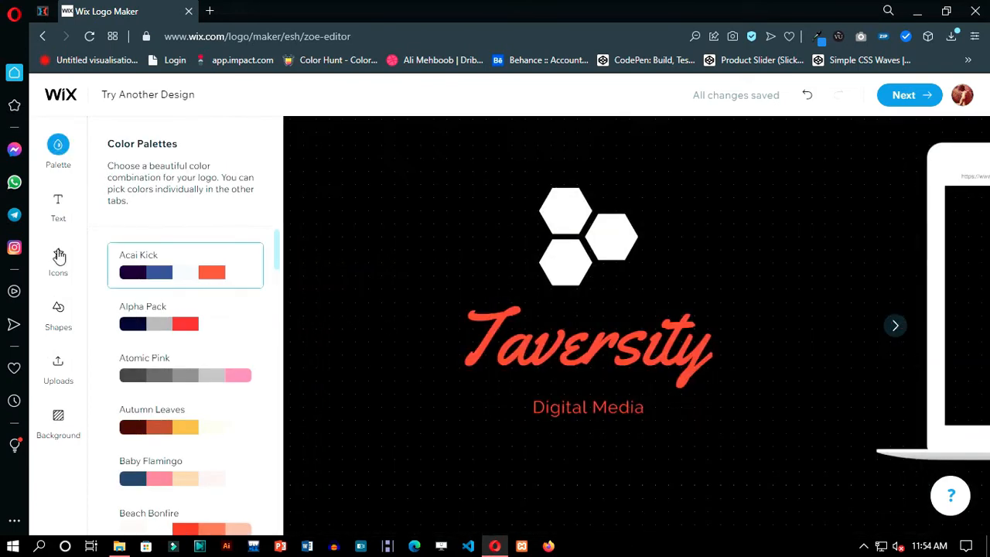
Change the font of the Taversity business name, trying Yeon Sung - 400 and choosing Yeseva One - 400.
left_click(54, 205)
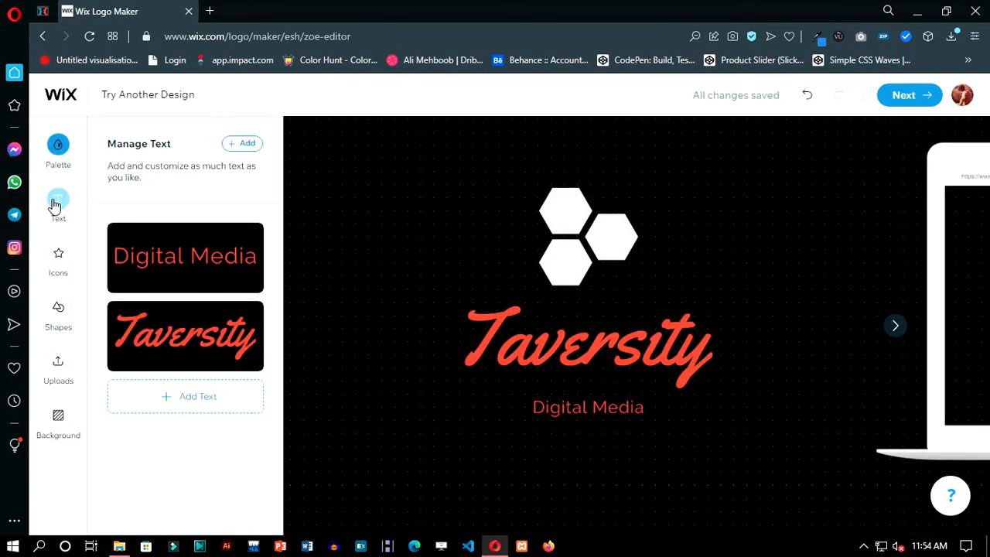
left_click(186, 341)
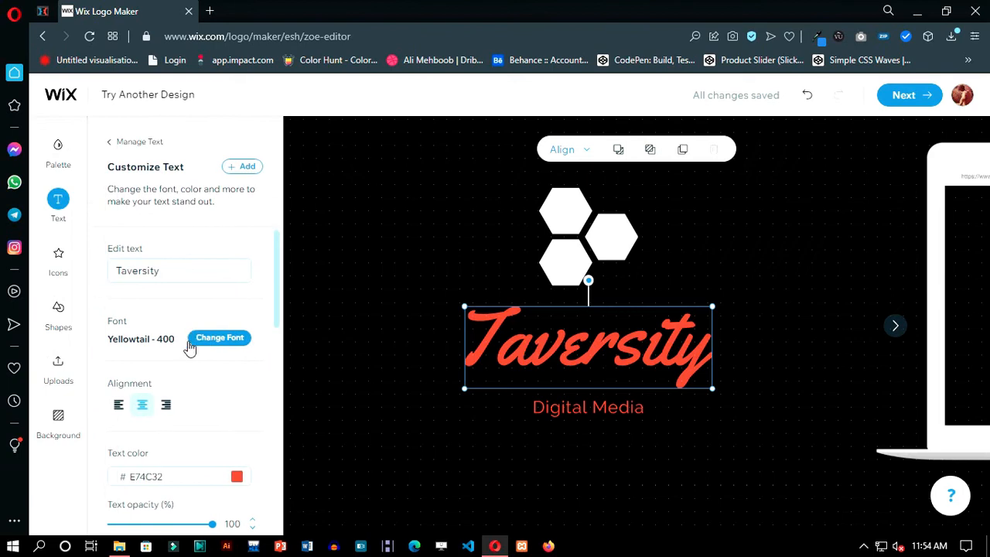
left_click(205, 345)
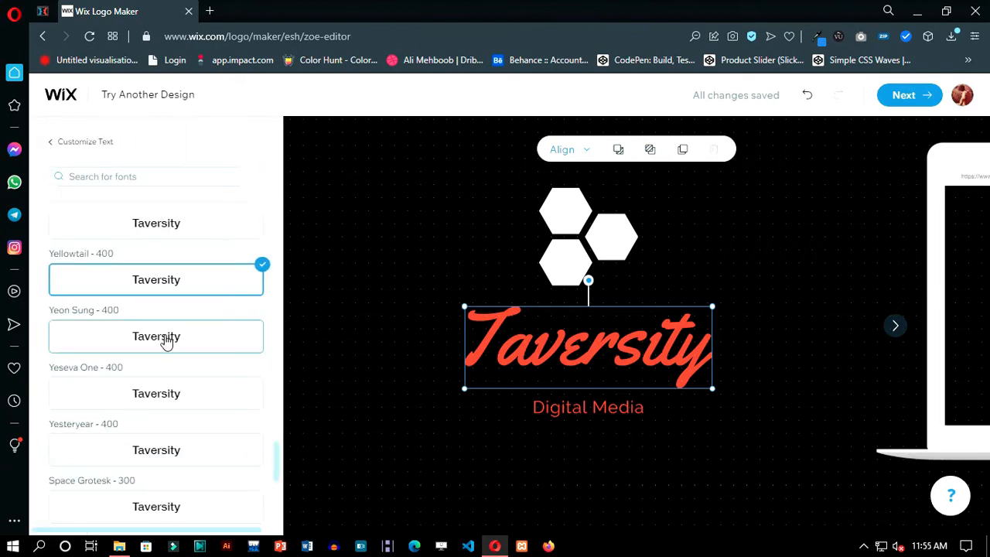
left_click(166, 341)
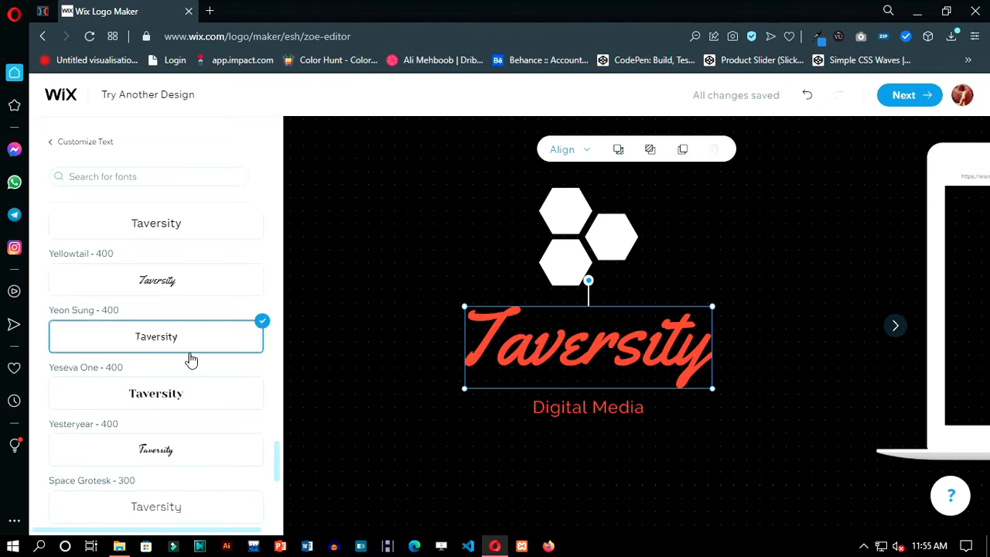
left_click(178, 404)
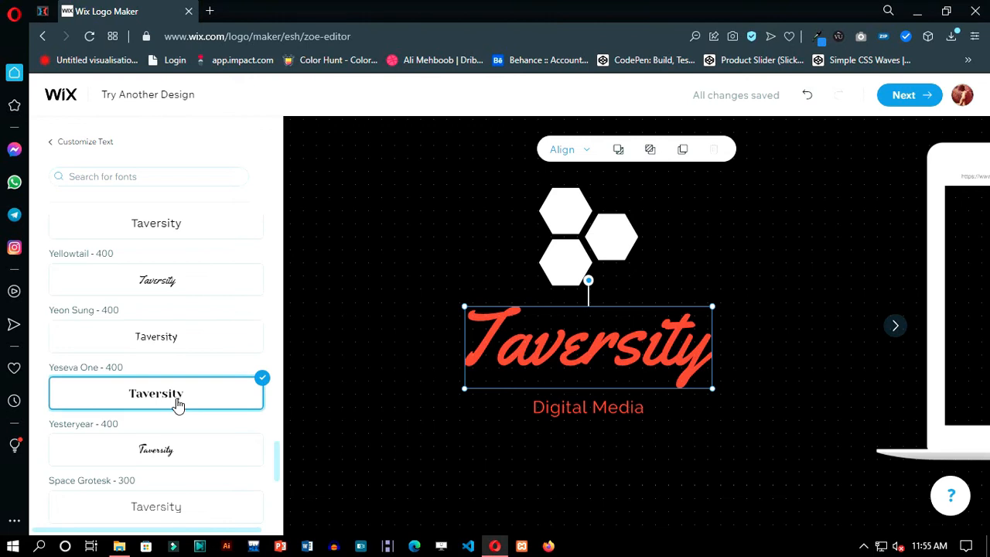
Try Space Grotesk in weights 500, 300 and 600 on the Taversity text, and go back to Yeseva One - 400.
scroll(174, 411, "down", 1)
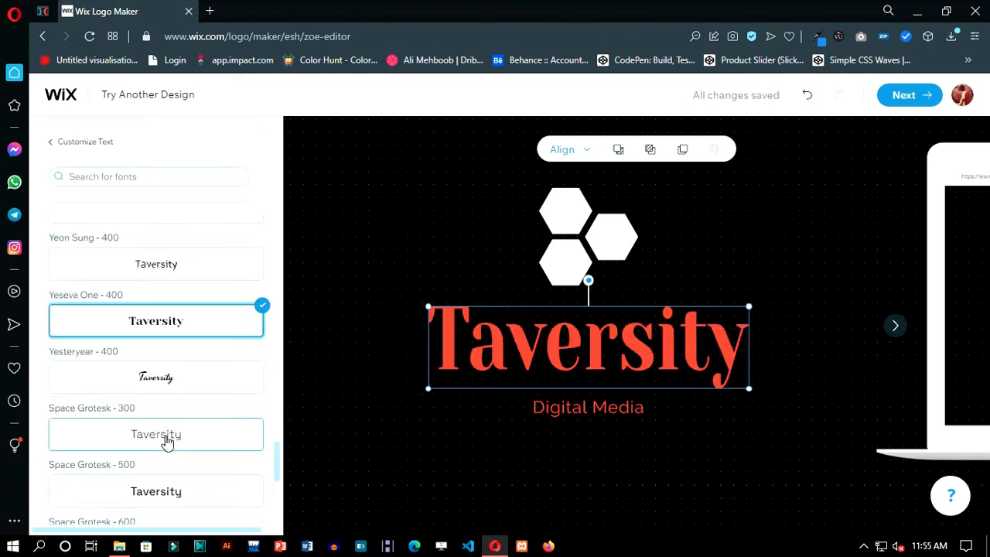
left_click(155, 501)
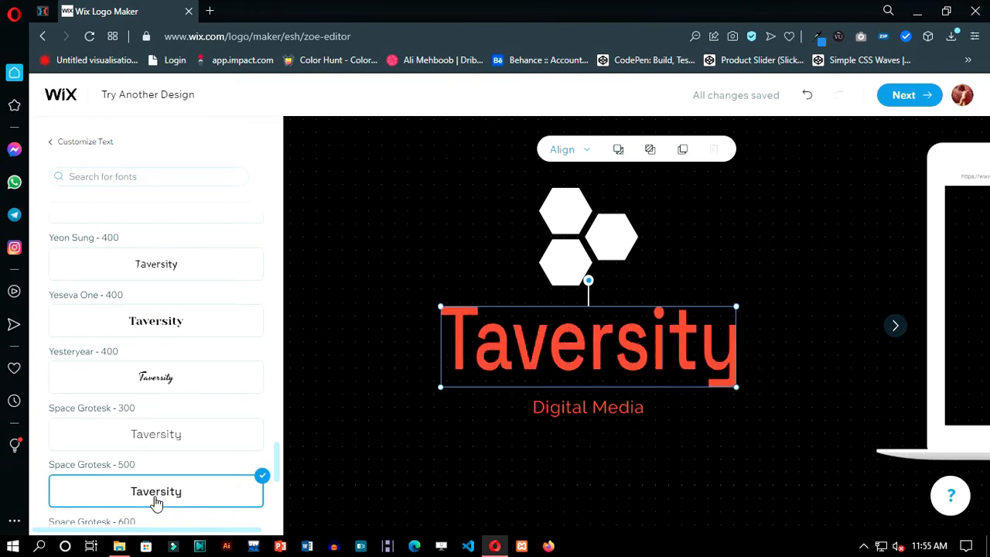
left_click(171, 447)
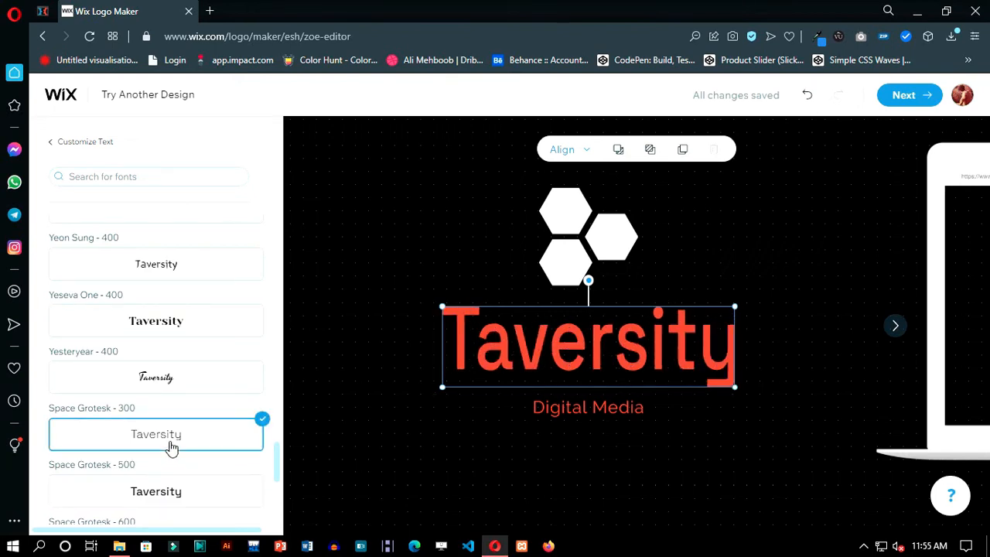
scroll(170, 447, "down", 2)
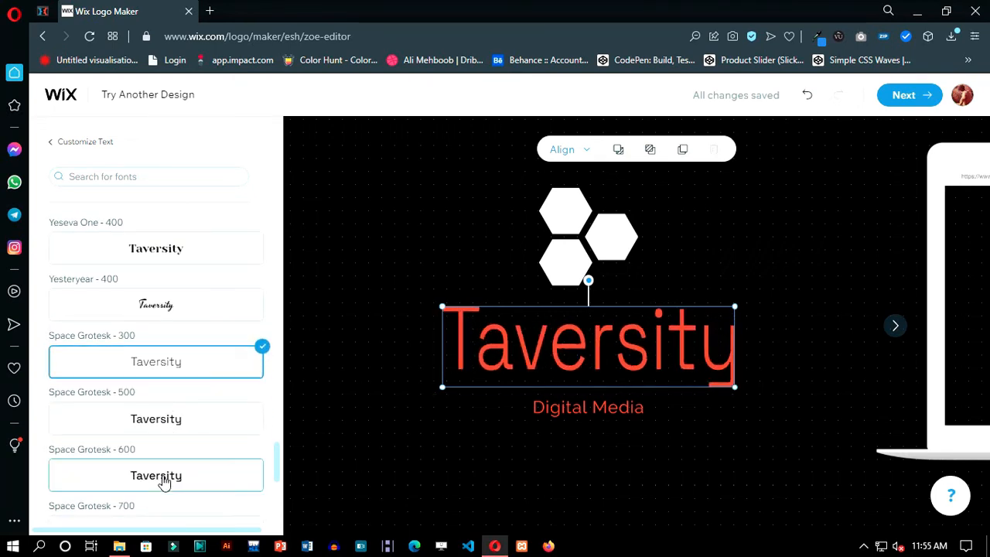
left_click(164, 482)
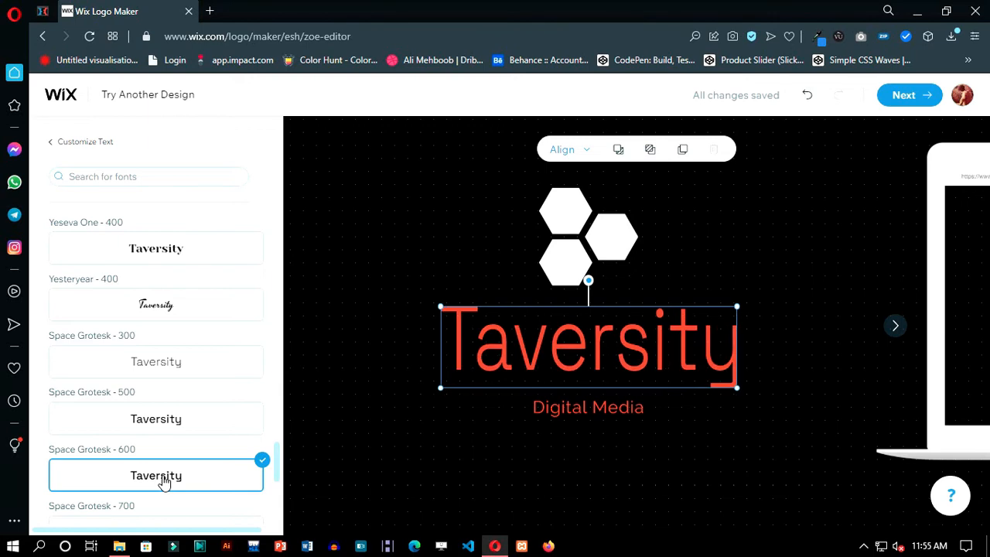
left_click(155, 248)
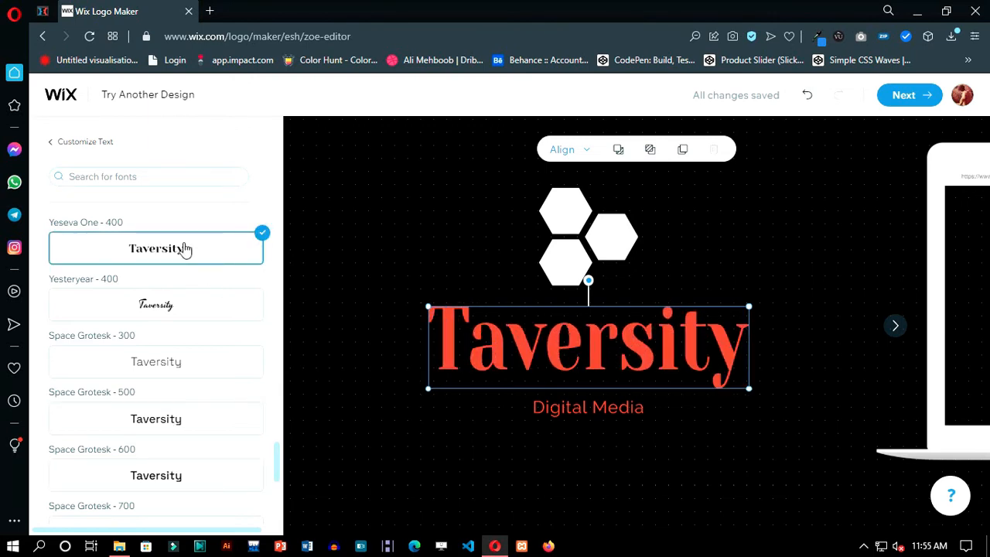
Look through the customization settings for the Taversity text, from color, opacity and outline to rotation, position and shadow.
left_click(71, 147)
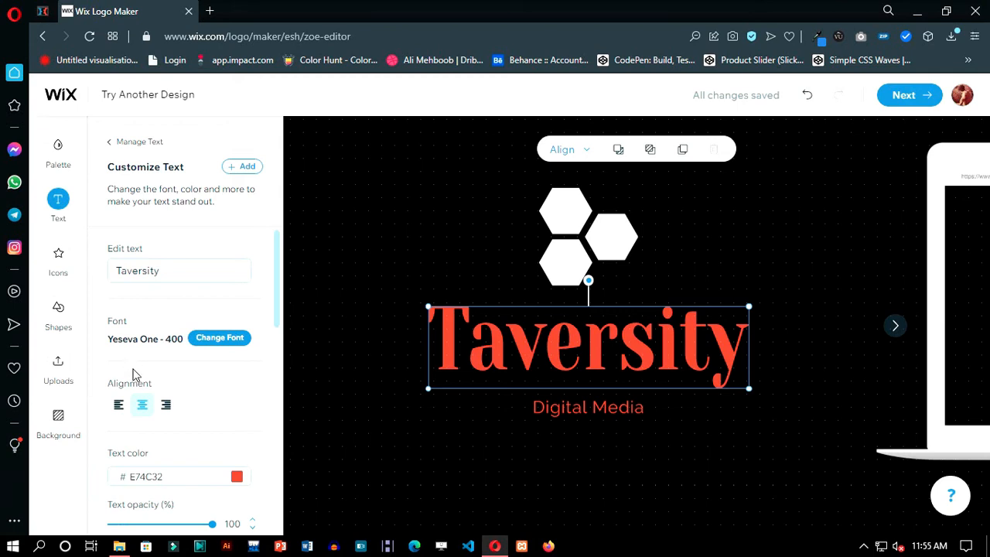
scroll(133, 374, "down", 3)
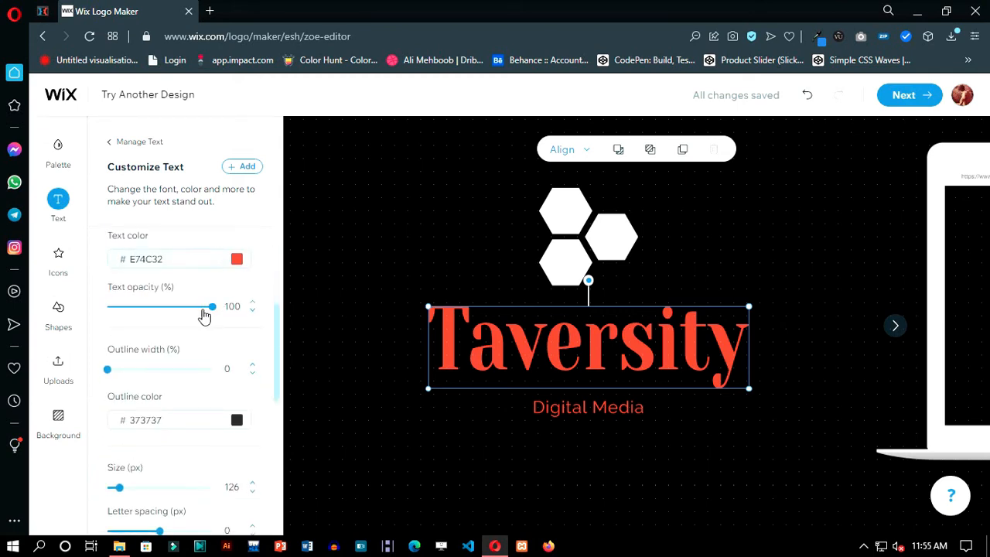
scroll(154, 394, "down", 5)
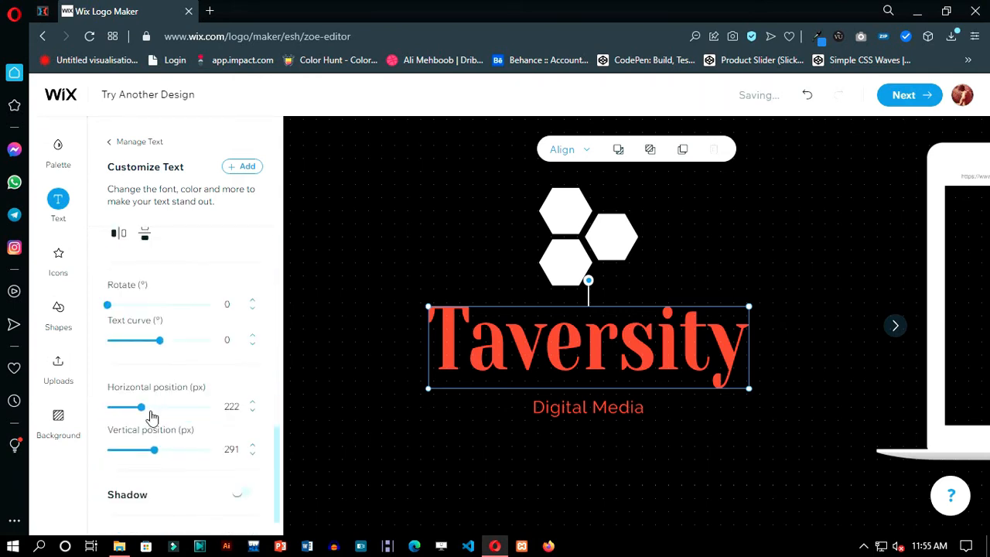
scroll(147, 410, "down", 1)
scroll(137, 370, "up", 10)
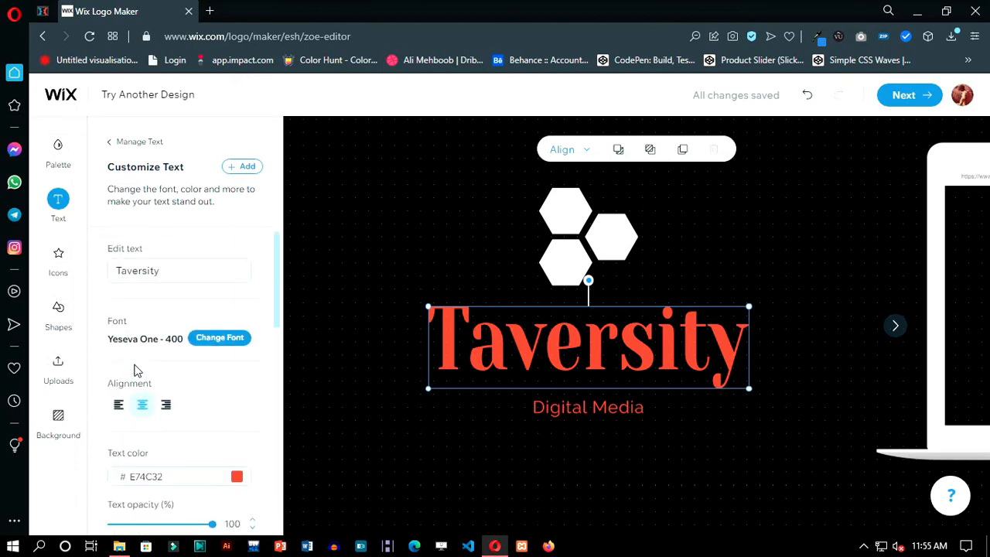
Add a square shape to the logo.
left_click(67, 316)
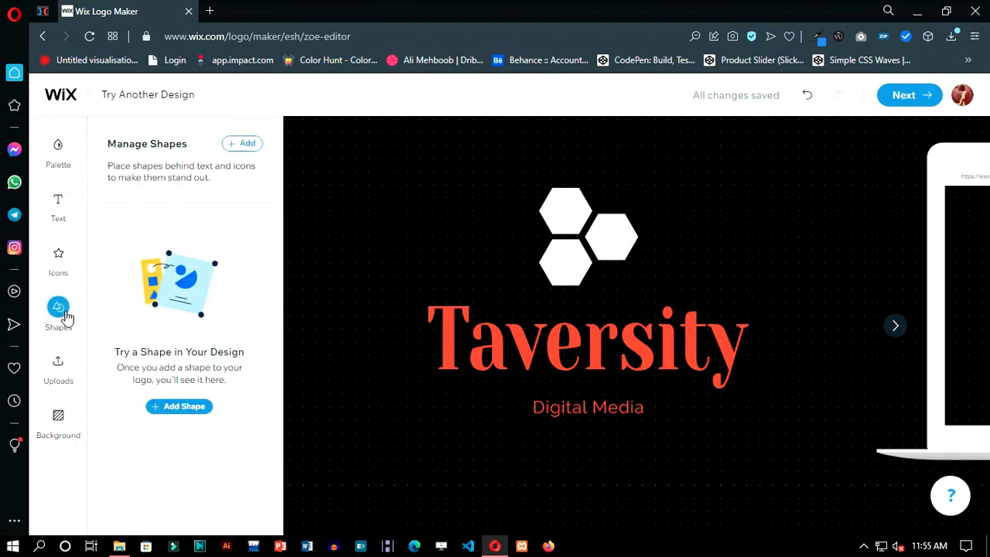
left_click(243, 146)
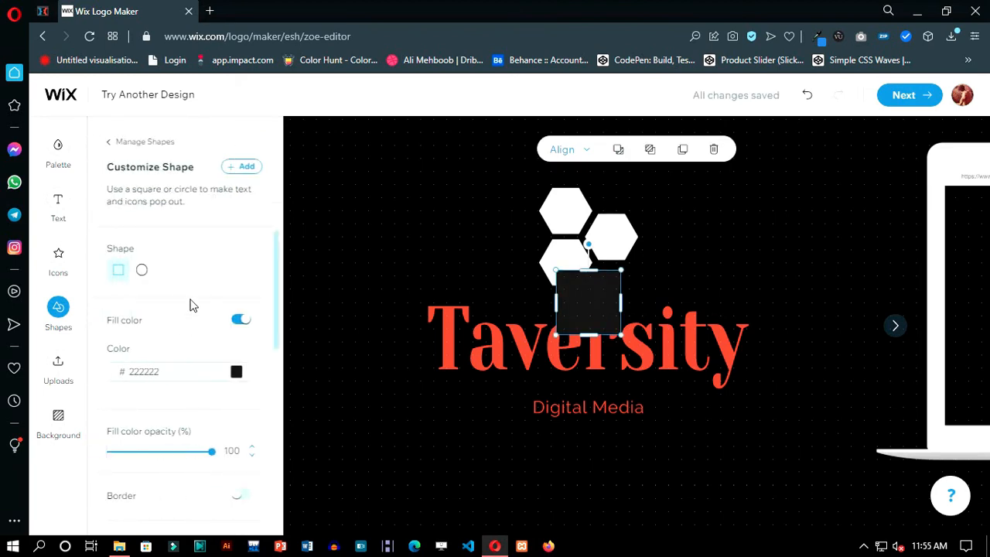
Look through the square shape's customization settings and delete the square from the logo.
scroll(180, 340, "down", 3)
scroll(163, 402, "down", 3)
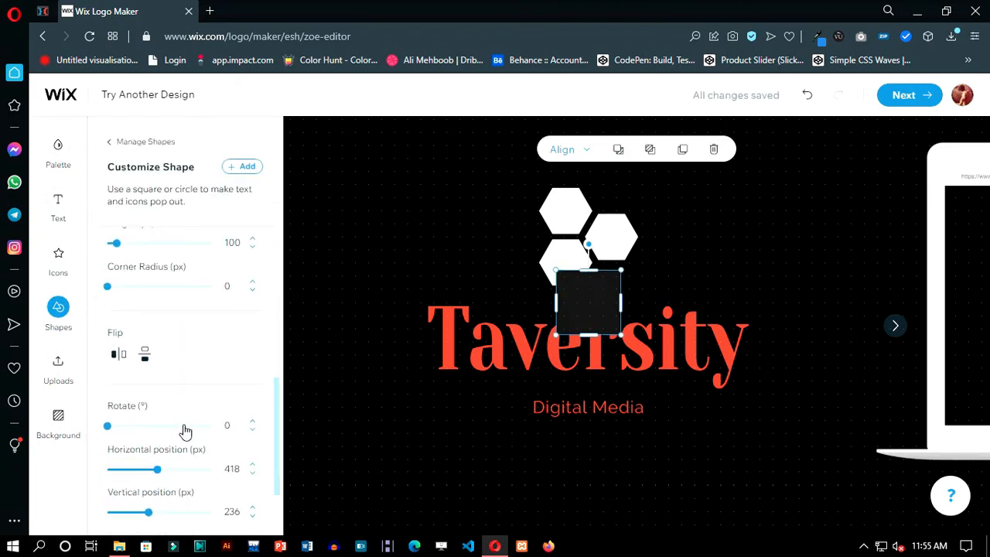
scroll(166, 437, "down", 2)
scroll(205, 345, "up", 5)
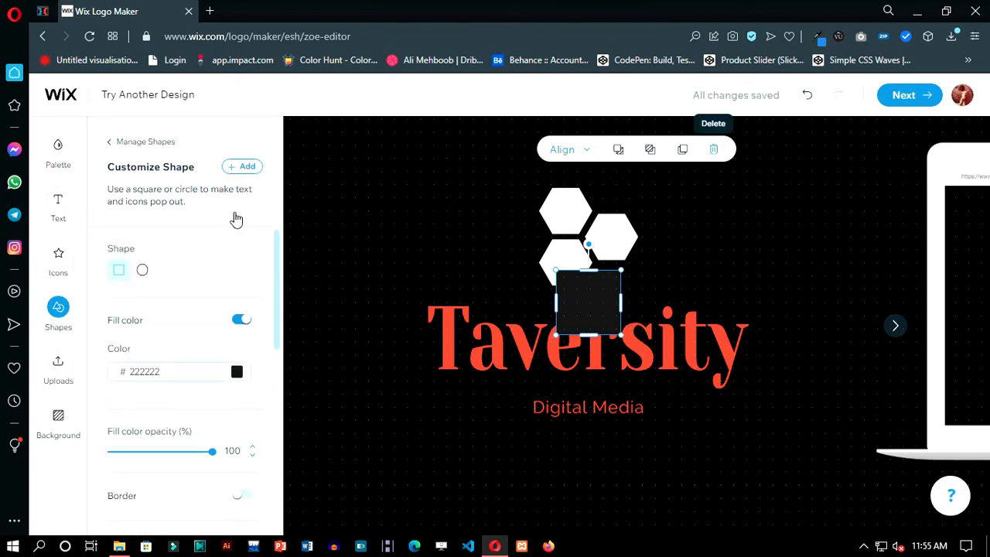
key("Delete")
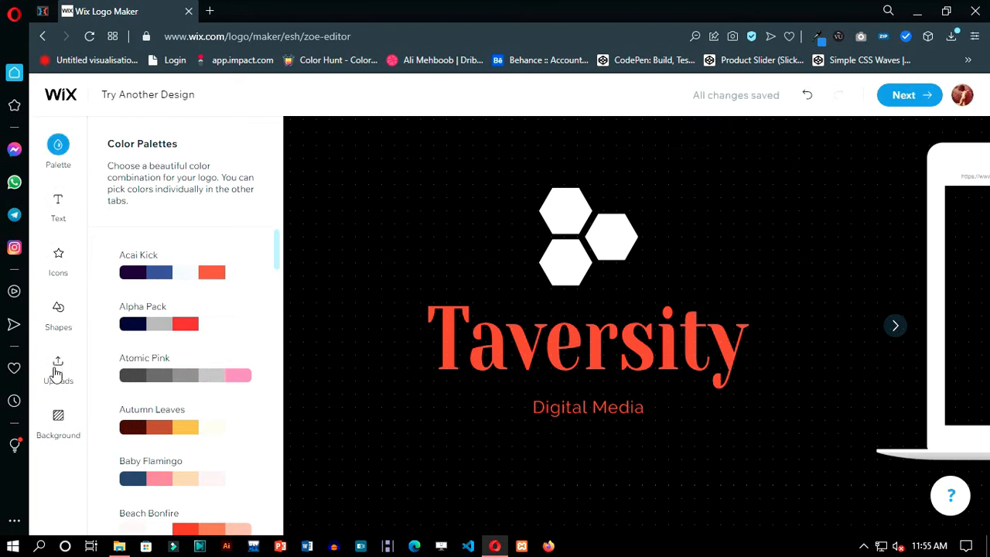
Open the background color settings and shift the Taversity text slightly off its centered position.
left_click(58, 419)
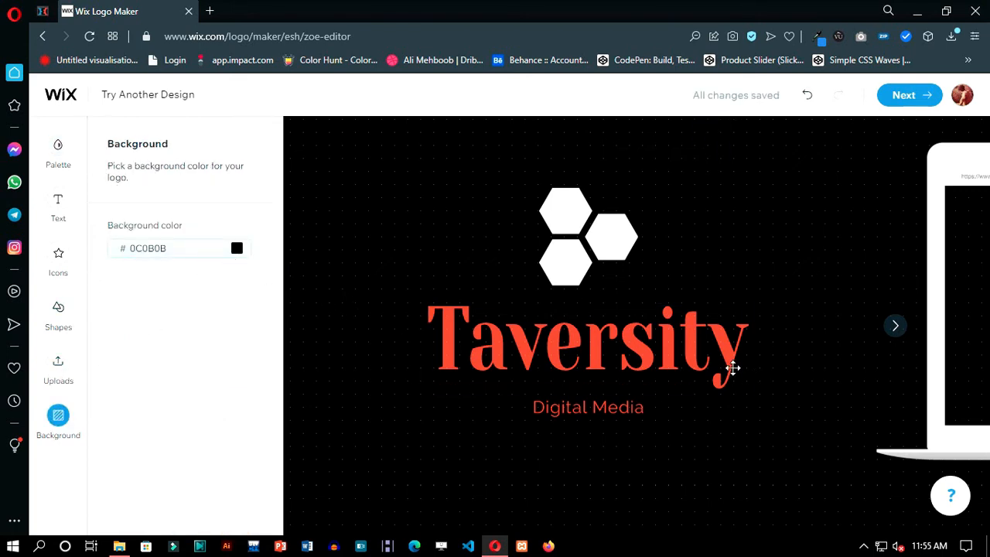
mouse_move(634, 358)
left_mouse_down()
mouse_move(654, 364)
mouse_move(630, 356)
left_mouse_up()
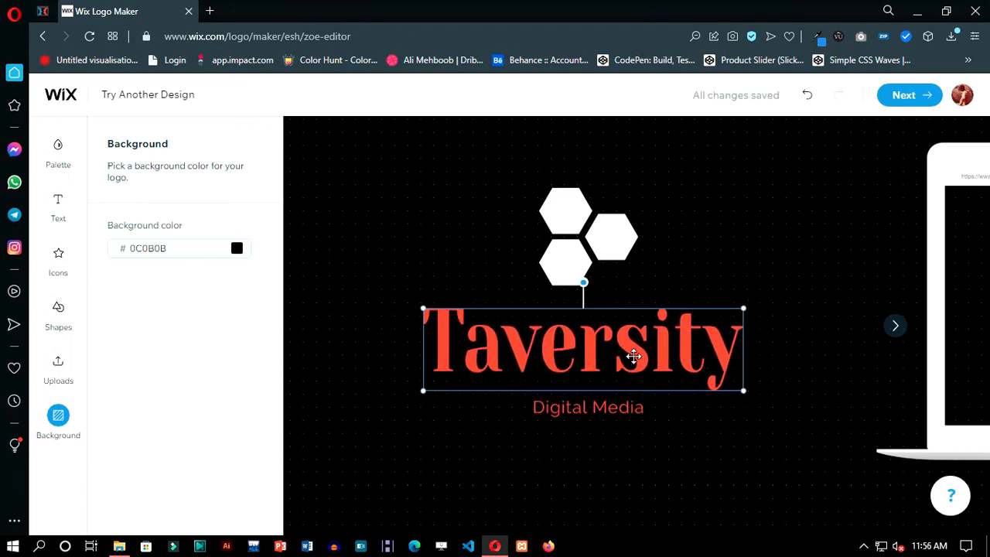
Try red, blue, green, yellow and light gray C0BFBF on the hexagon icon, and discard the color change.
left_click(572, 227)
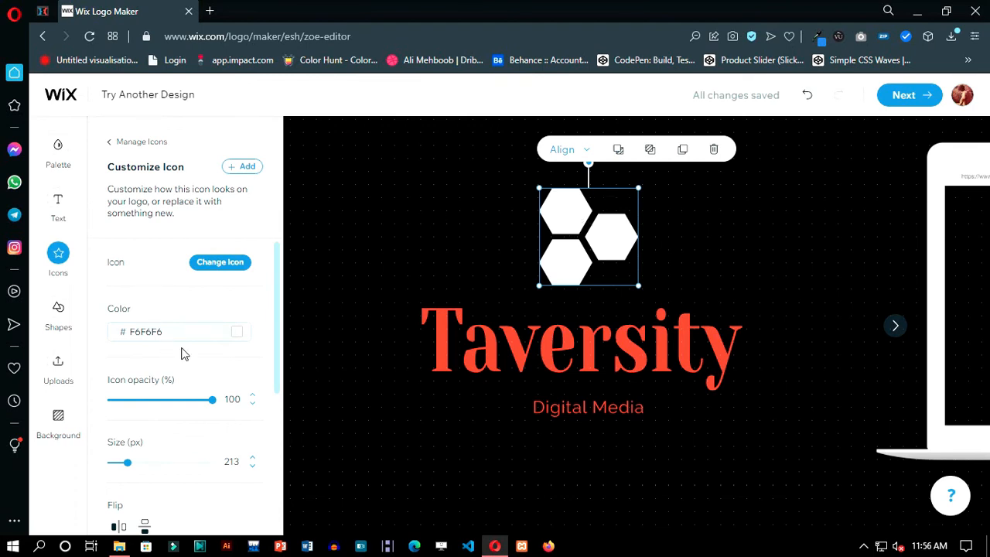
left_click(237, 340)
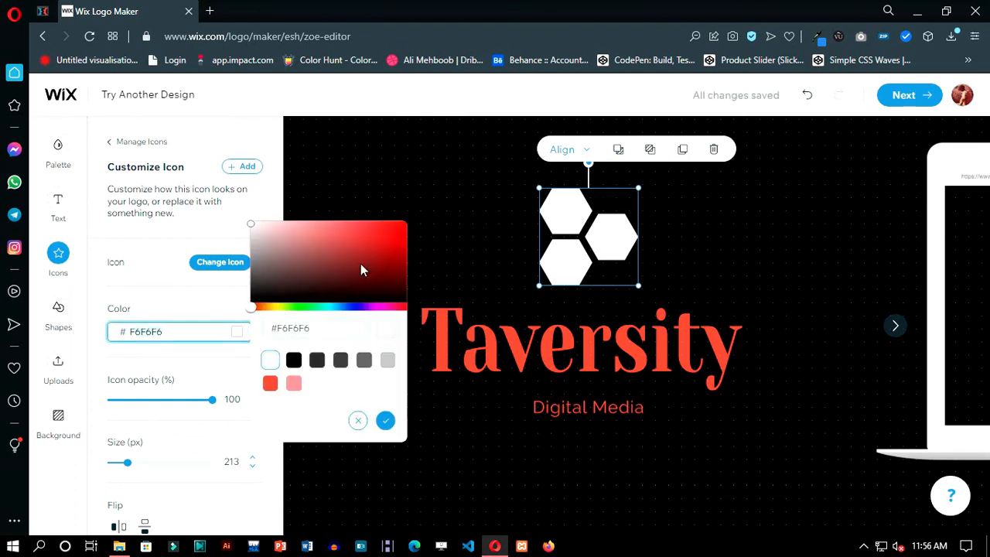
left_click(391, 242)
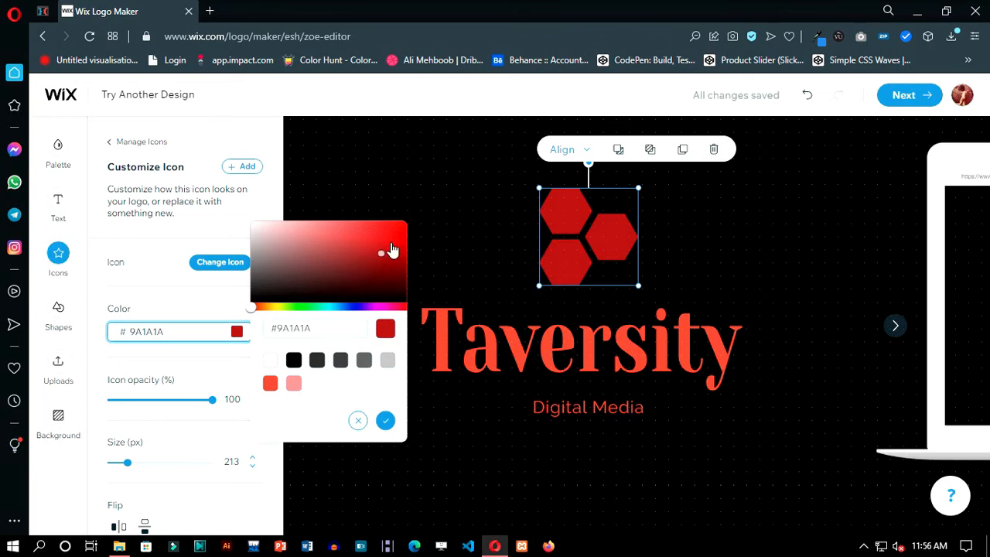
left_click(358, 308)
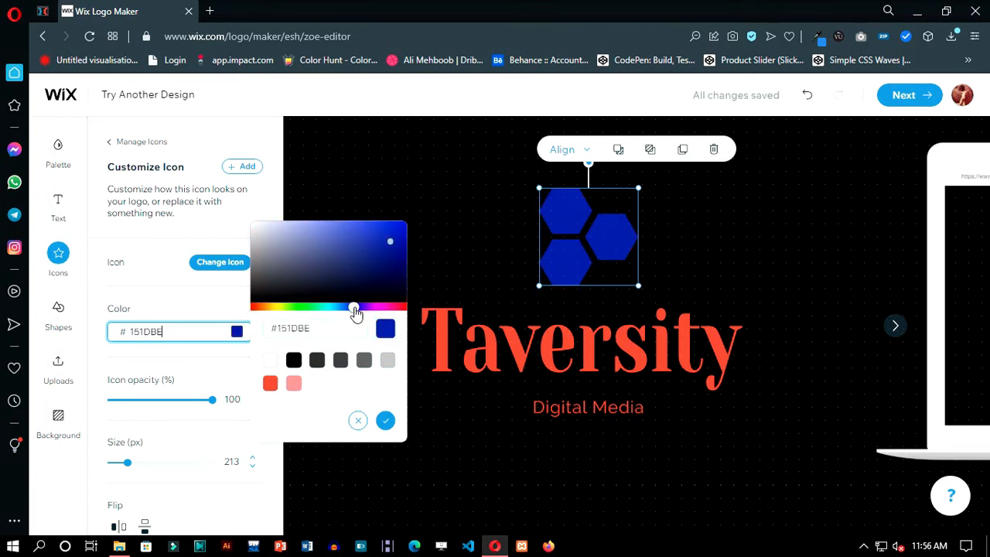
left_click(396, 226)
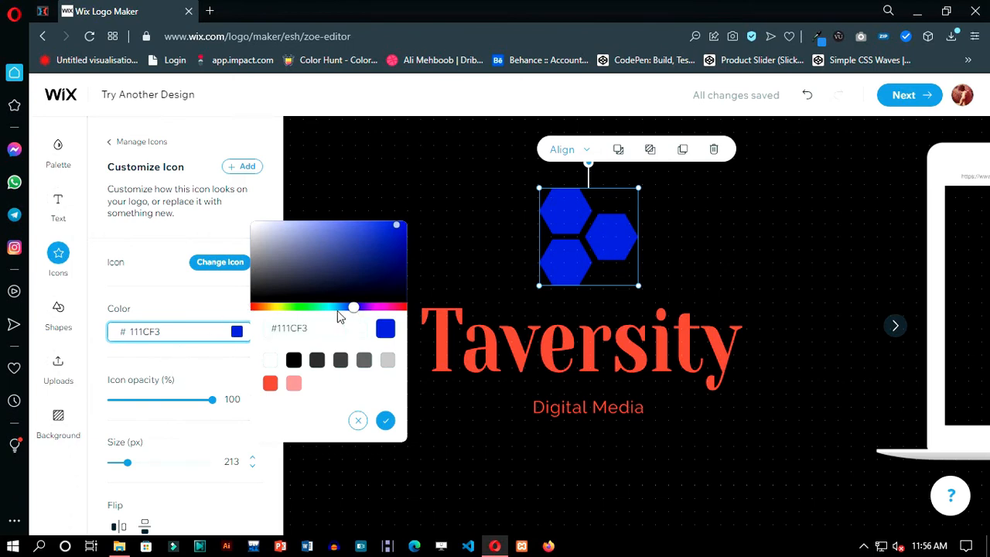
left_click(308, 308)
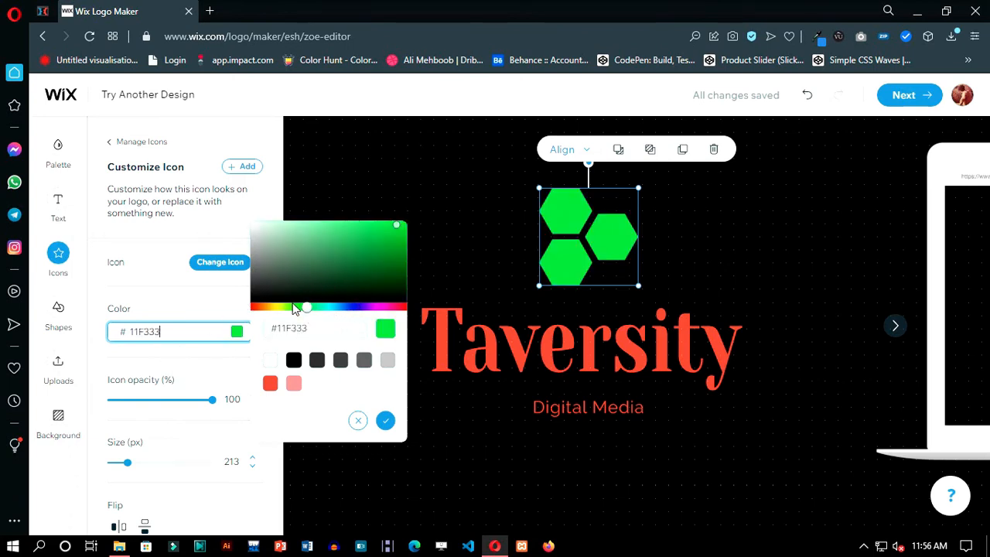
left_click(287, 308)
left_click(334, 233)
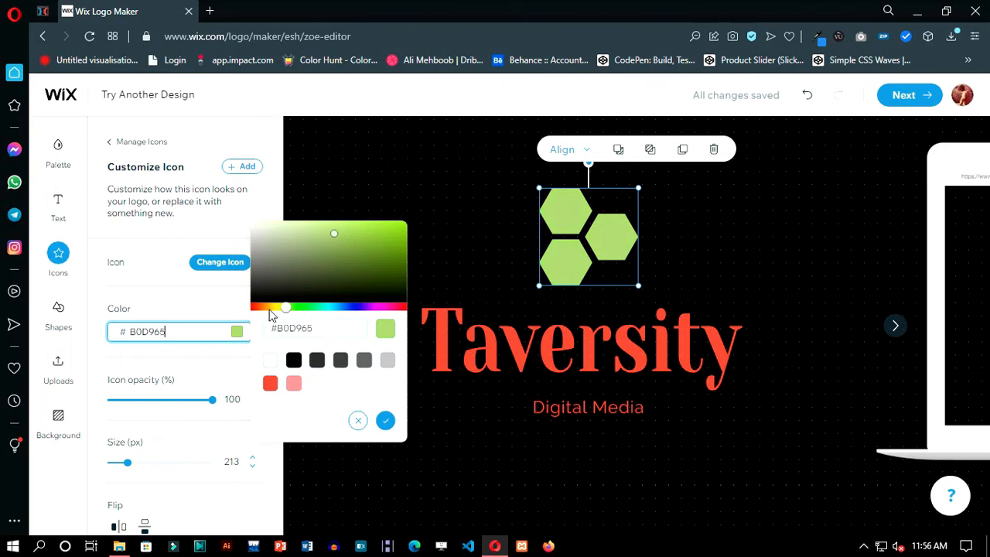
left_click(276, 308)
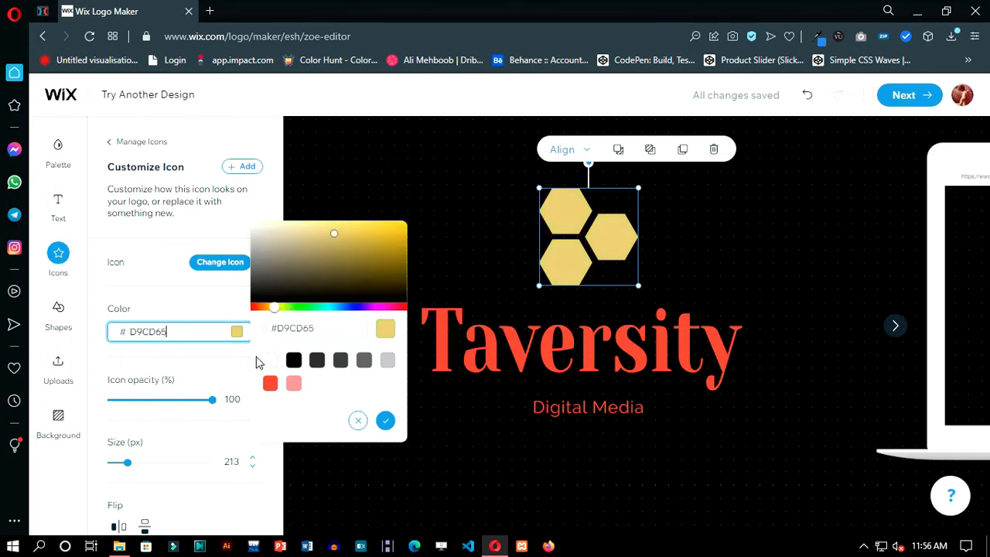
left_click(298, 365)
left_click(387, 361)
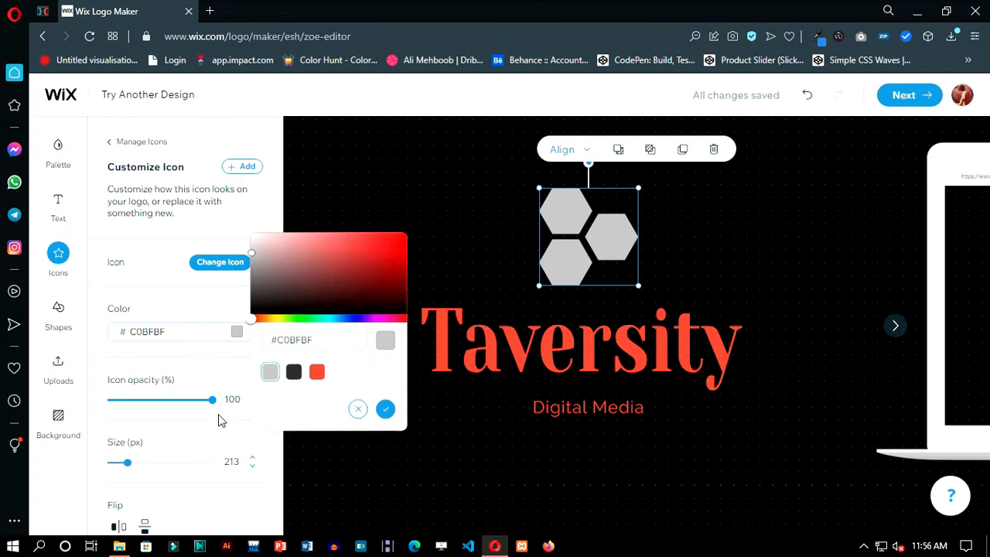
scroll(230, 438, "down", 3)
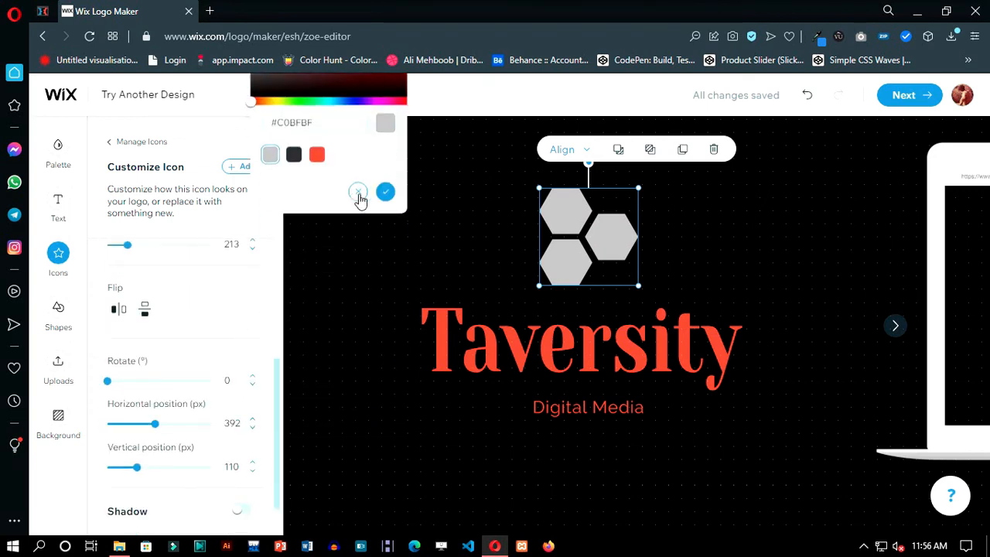
left_click(359, 193)
Apply the Acai Kick color palette to the logo.
scroll(194, 433, "down", 1)
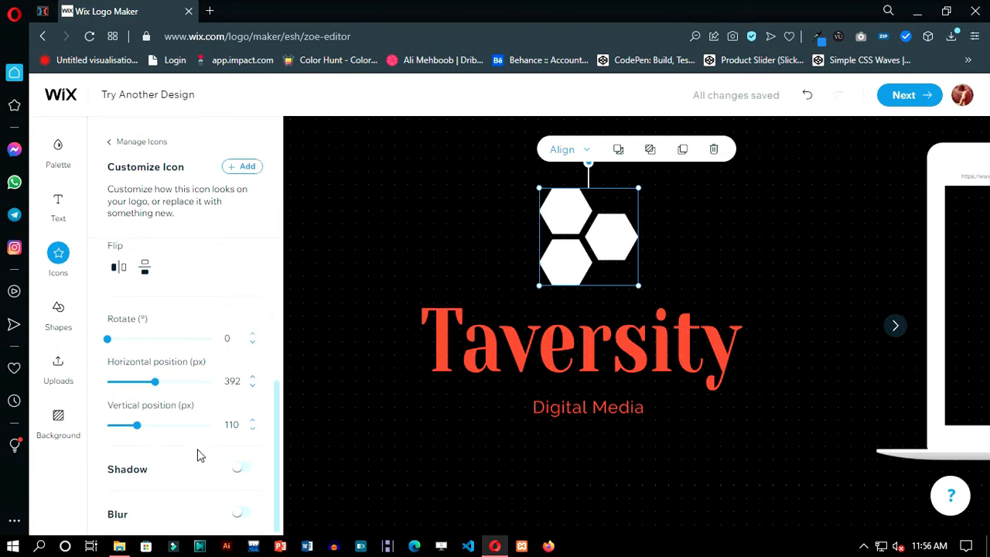
scroll(198, 455, "up", 3)
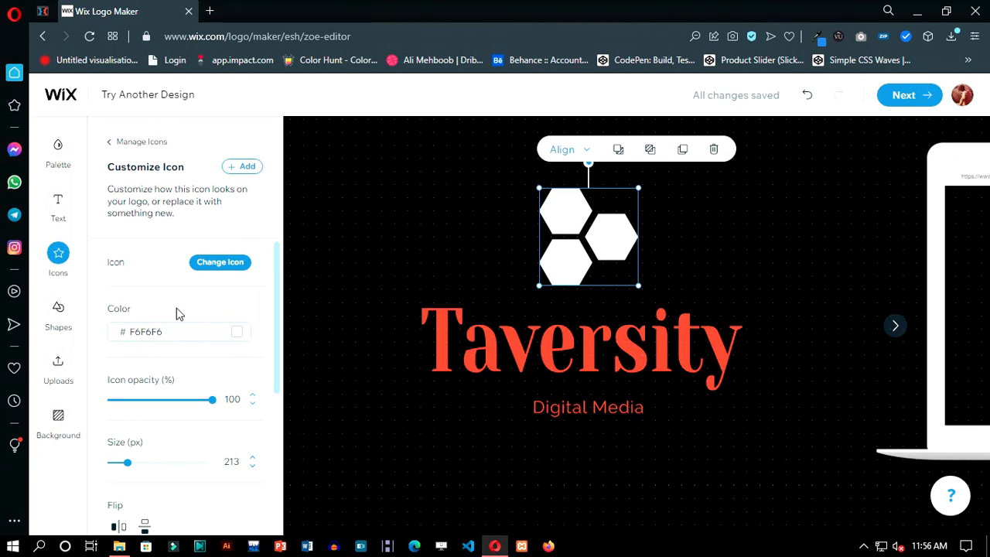
left_click(140, 145)
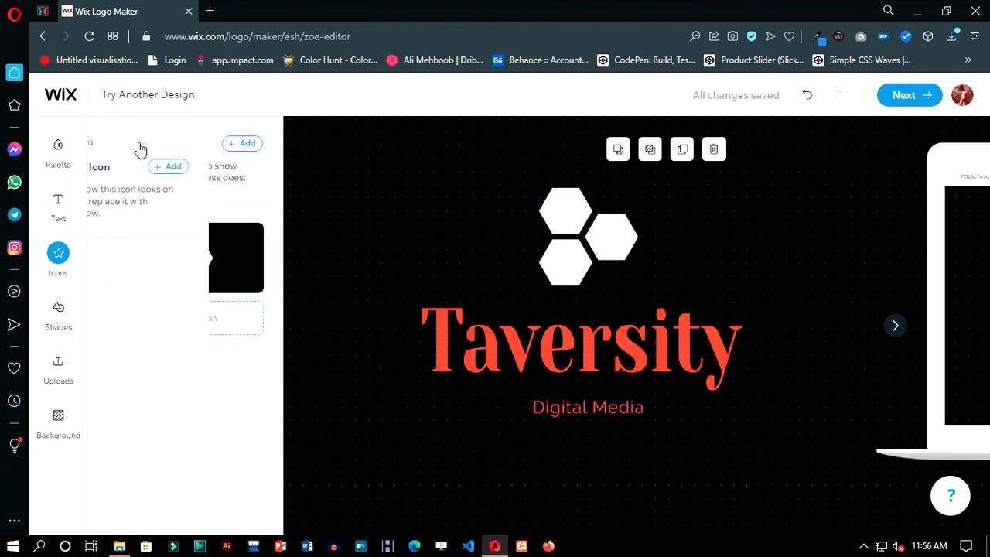
left_click(62, 151)
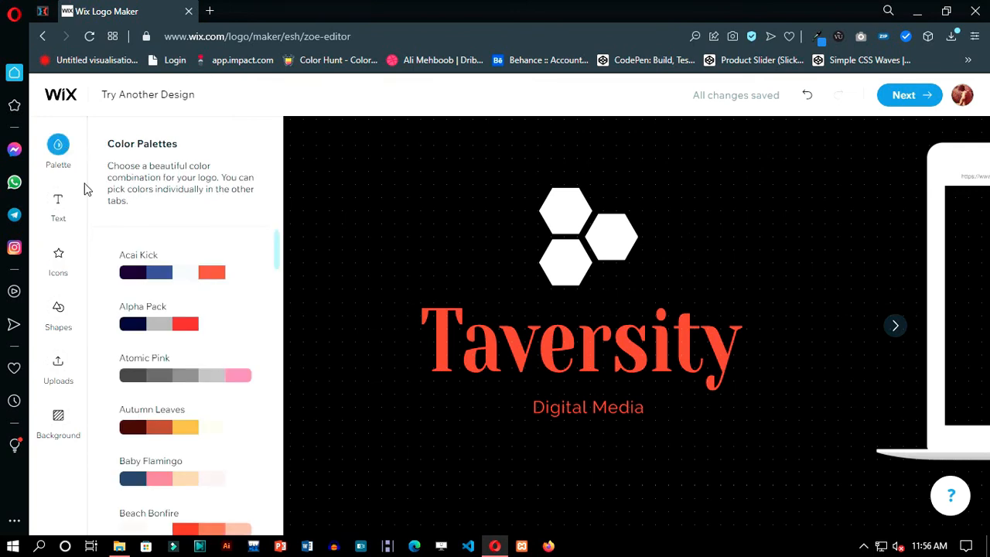
left_click(175, 273)
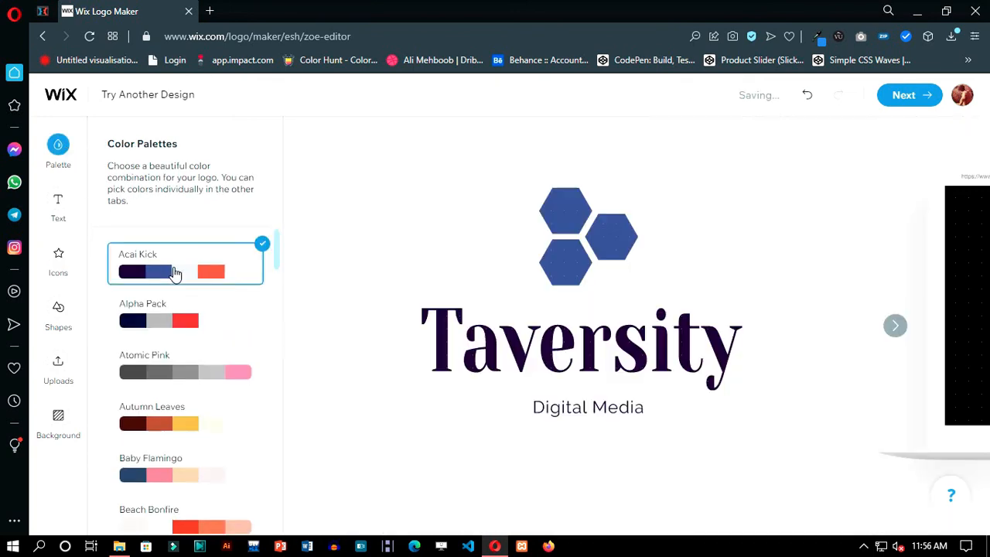
Center the Taversity text above the tagline and lower the hexagon icon closer to it along the vertical center line.
left_click(577, 252)
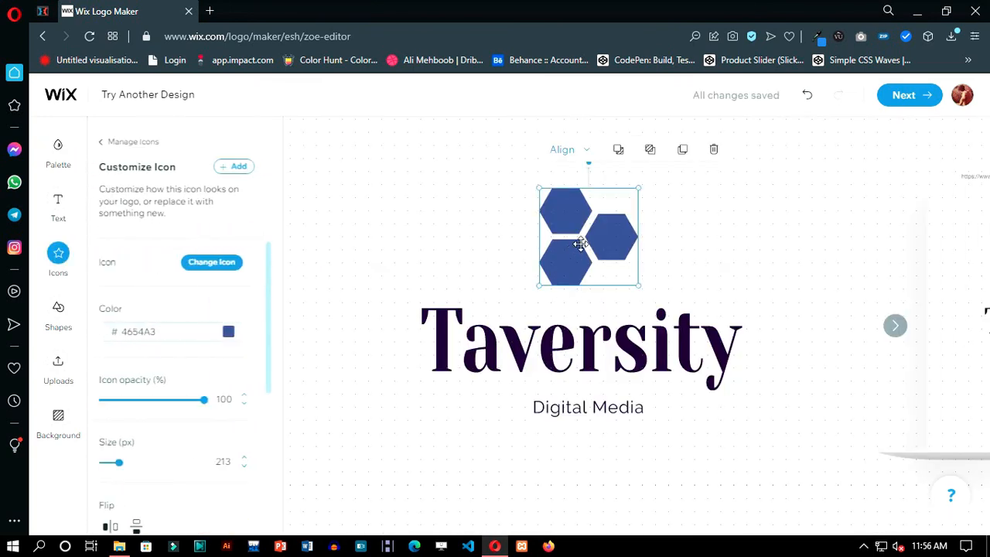
mouse_move(576, 245)
left_mouse_down()
mouse_move(590, 256)
mouse_move(583, 243)
left_mouse_up()
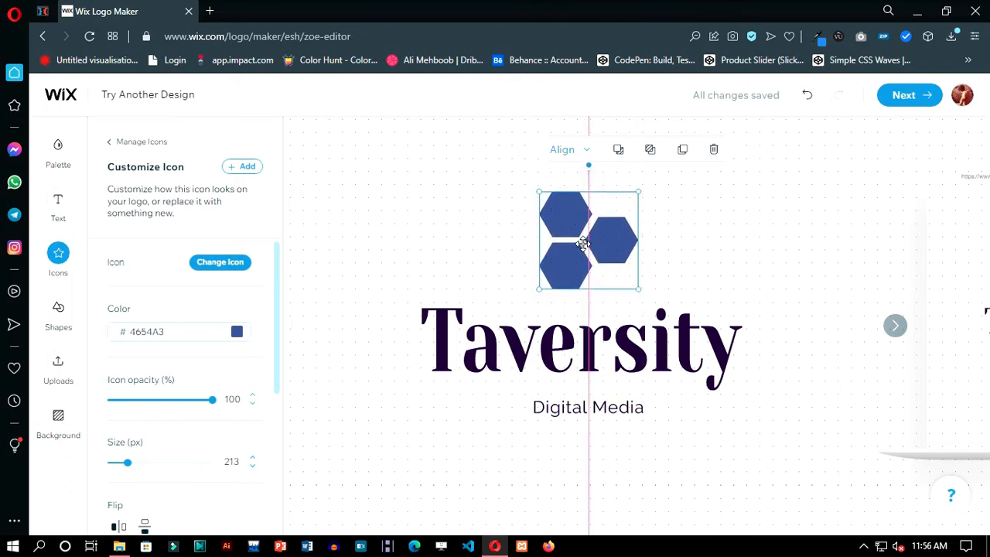
left_click(577, 350)
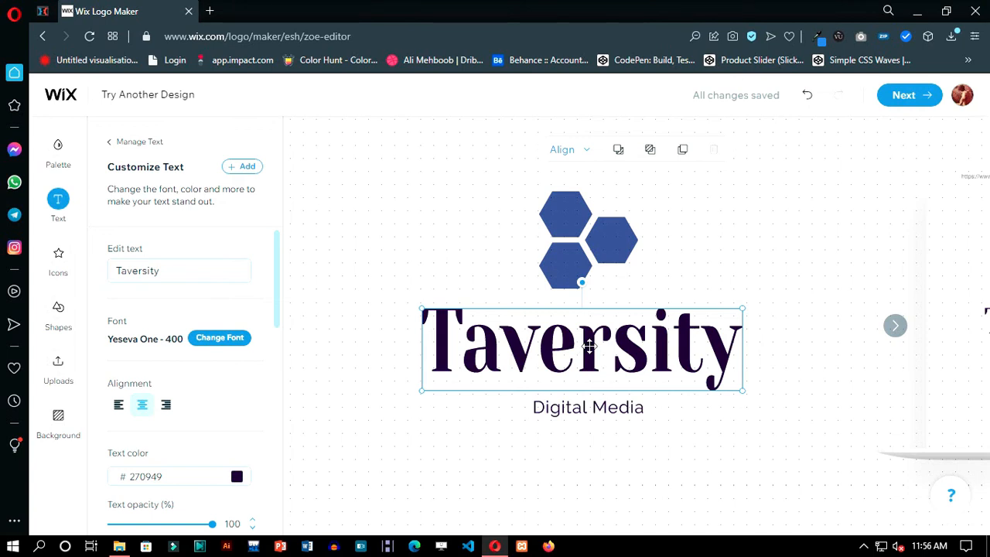
left_click_drag(590, 347, 564, 354)
left_click(575, 256)
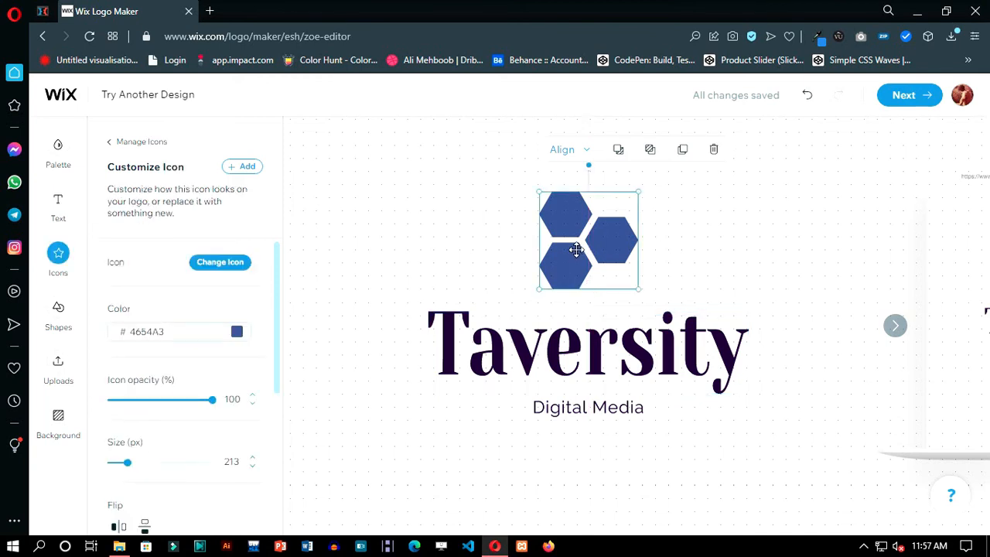
left_click_drag(577, 250, 648, 375)
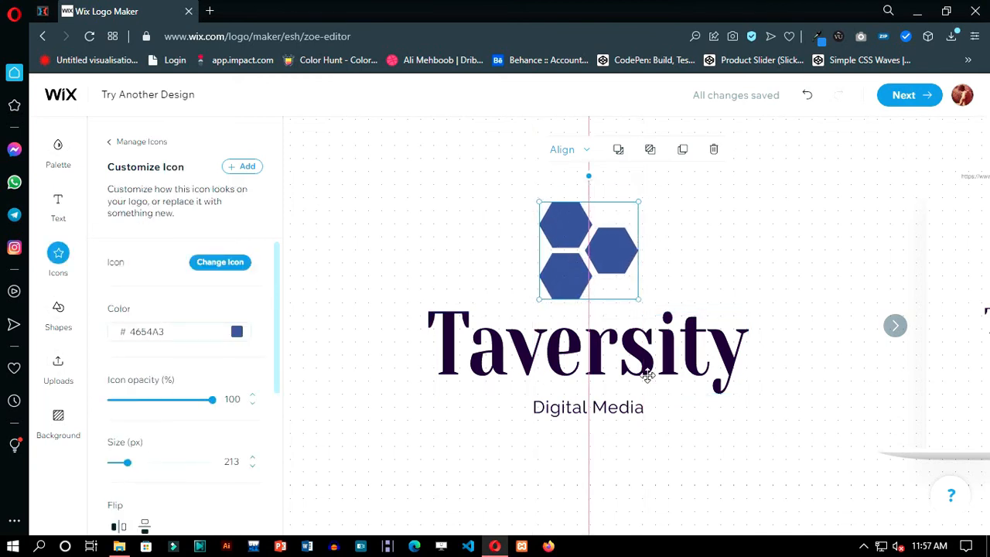
left_click(661, 294)
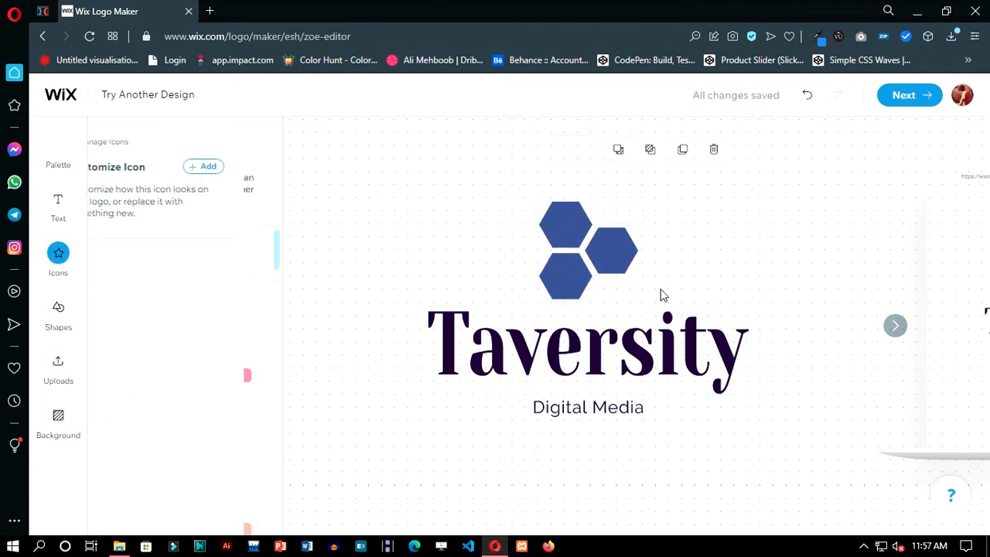
Preview the logo in the website, social media and business card mockups.
left_click(896, 326)
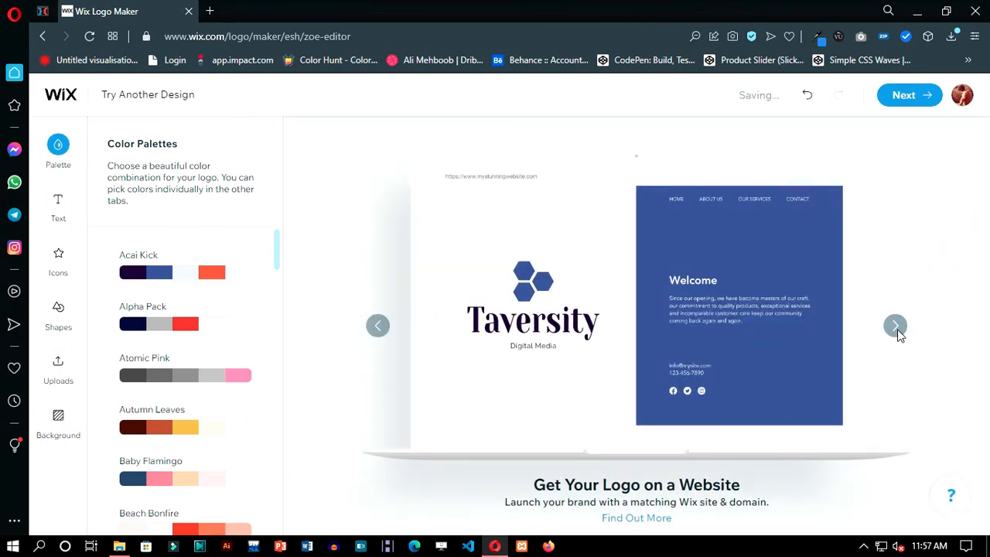
left_click(895, 326)
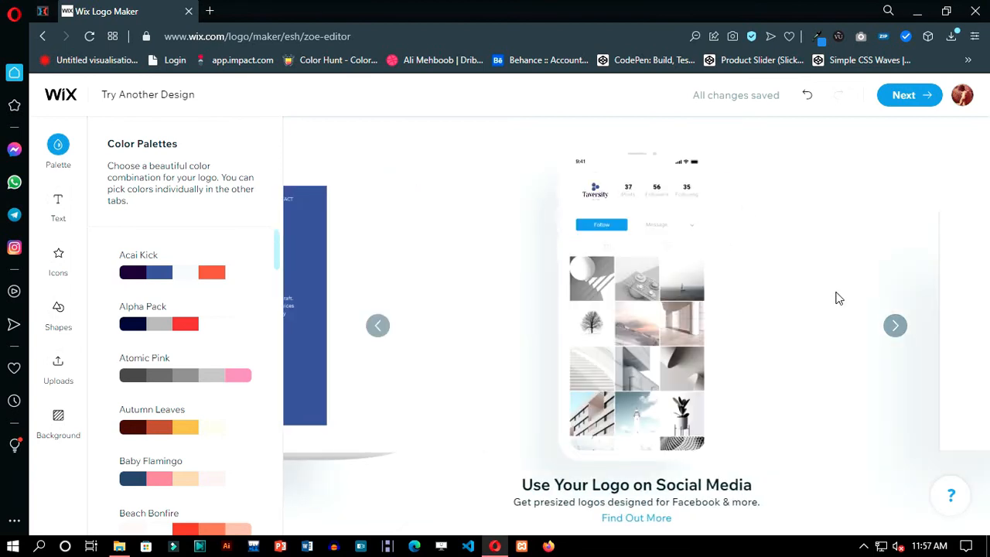
left_click(895, 325)
left_click(898, 327)
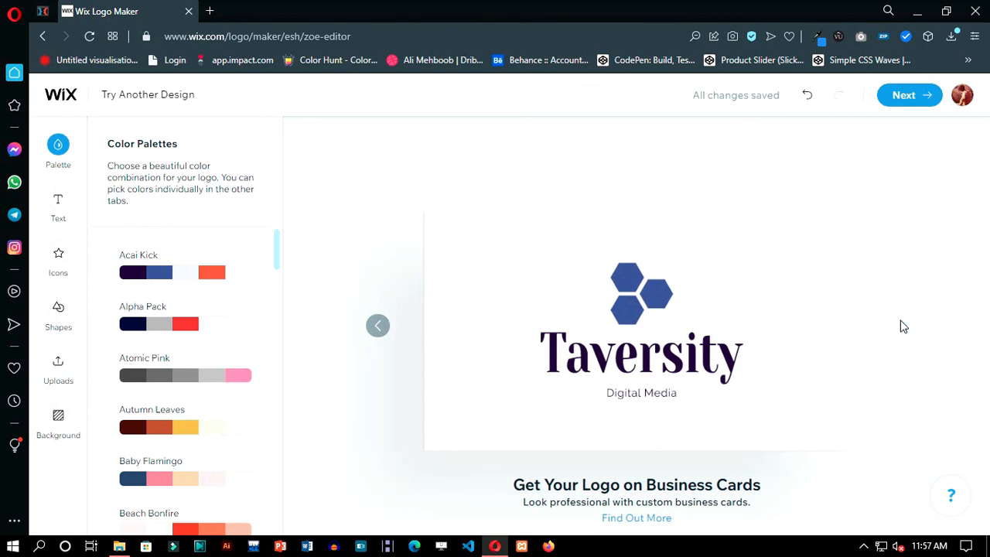
Finish editing the logo, review the Basic Website and Online Bookings templates, and continue with the logo only.
left_click(916, 104)
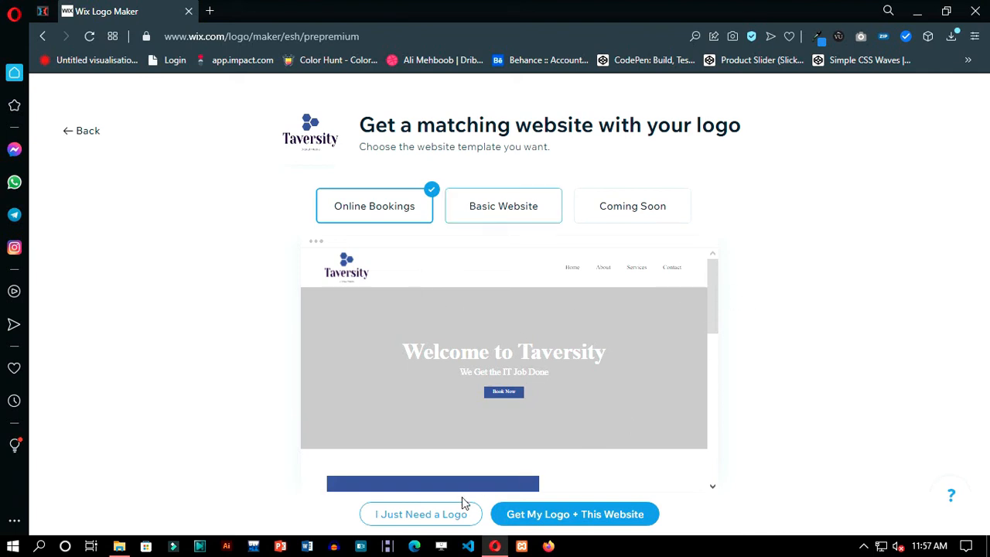
left_click(524, 215)
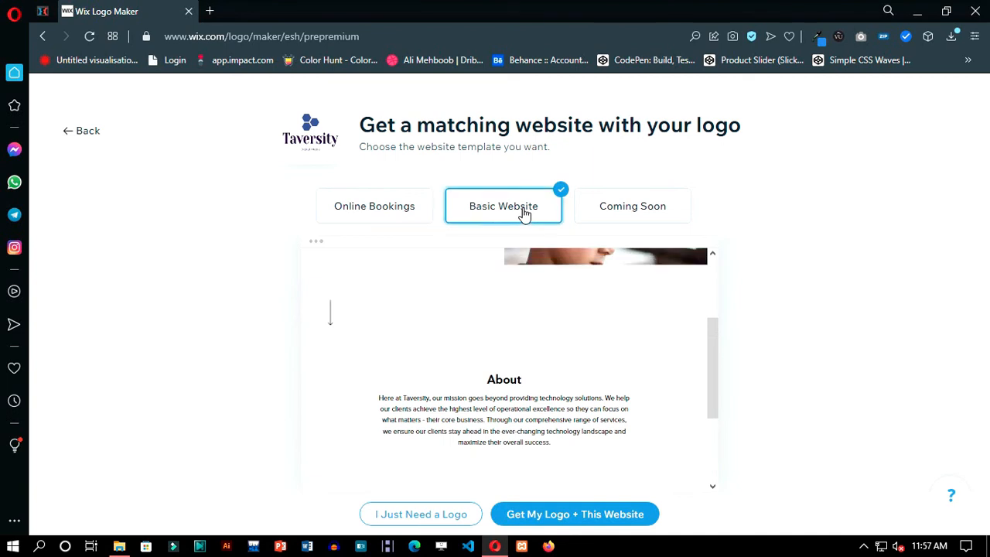
left_click(422, 210)
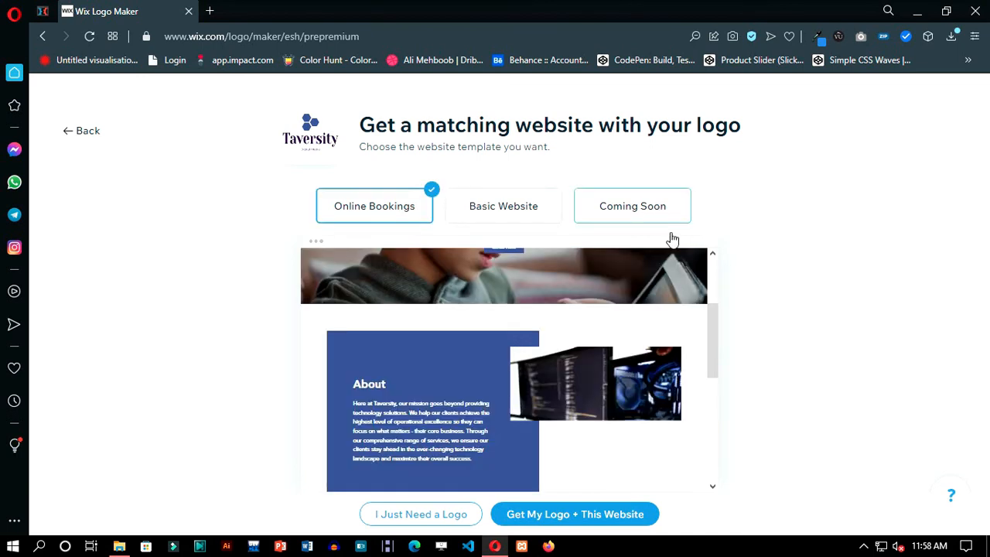
left_click_drag(712, 325, 710, 287)
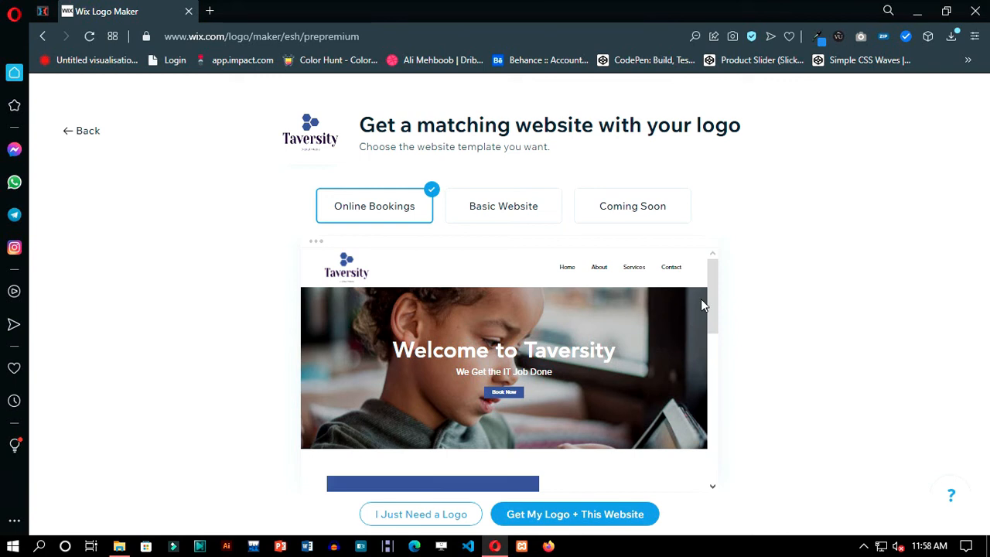
left_click_drag(714, 299, 710, 449)
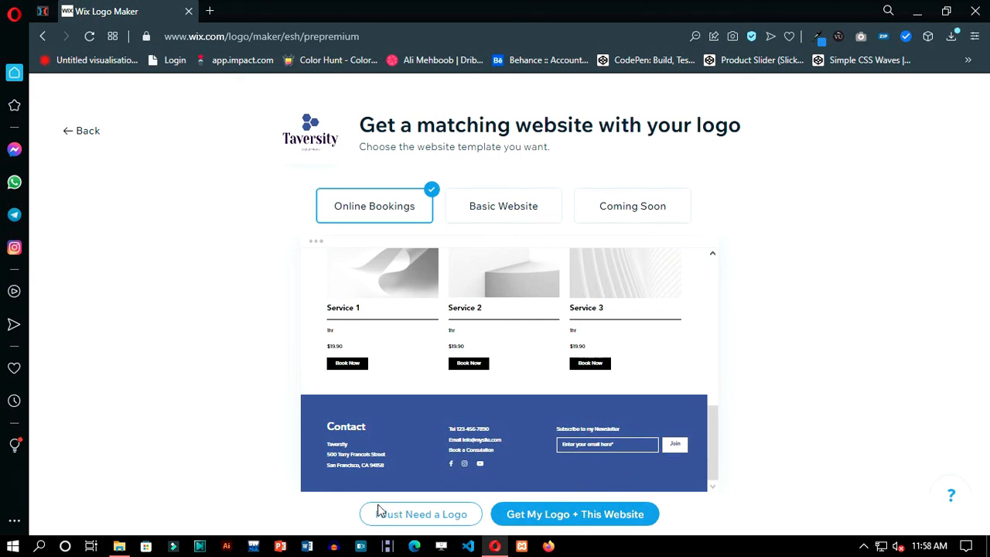
left_click(424, 522)
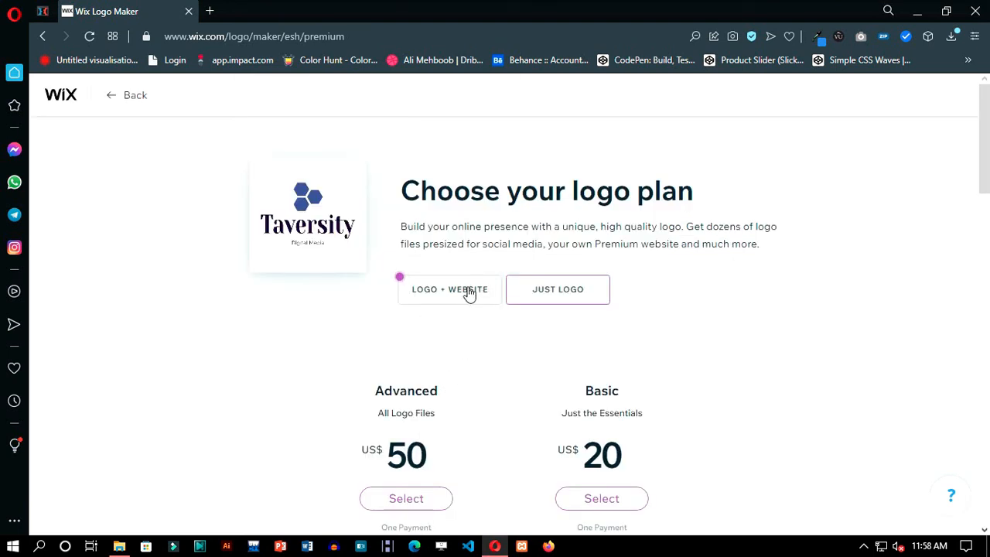
Review the Advanced and Basic logo-only plans with their included files, and dismiss the limited-time discount notice.
scroll(485, 316, "down", 2)
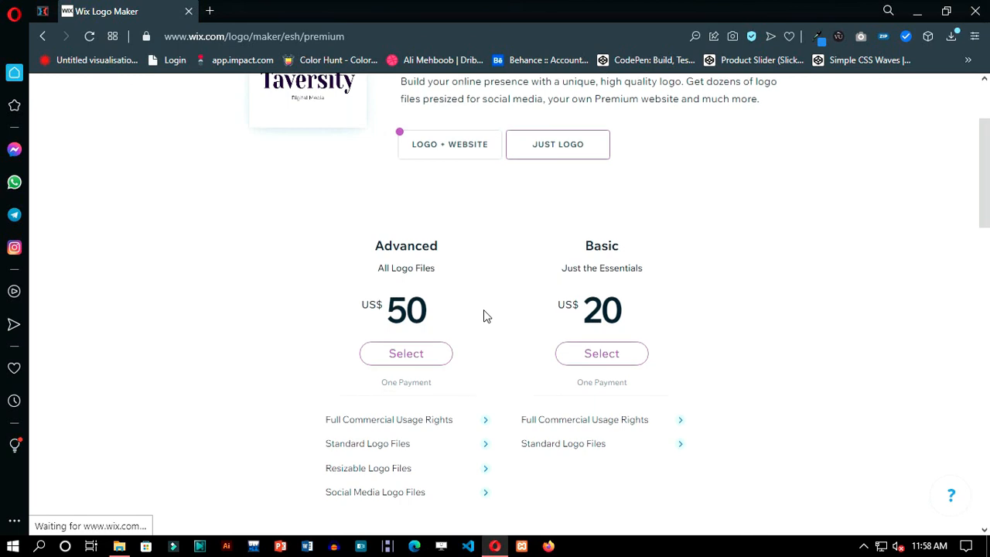
scroll(484, 315, "down", 3)
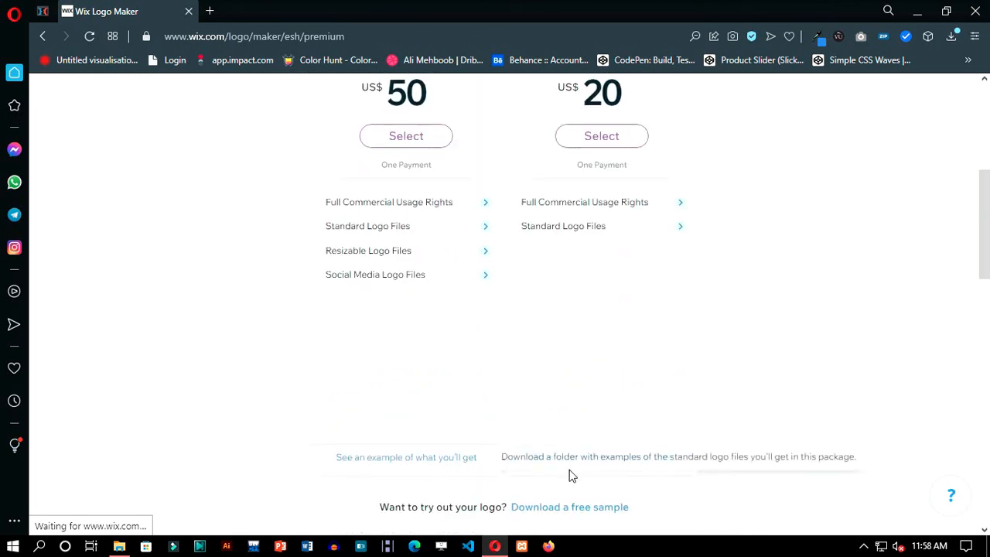
scroll(495, 503, "up", 1)
scroll(481, 421, "down", 5)
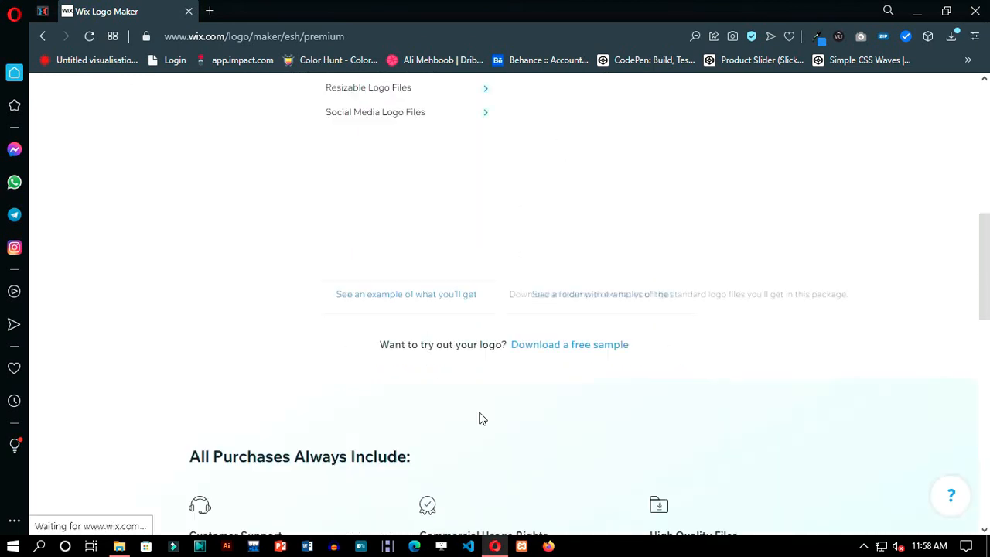
scroll(448, 270, "up", 3)
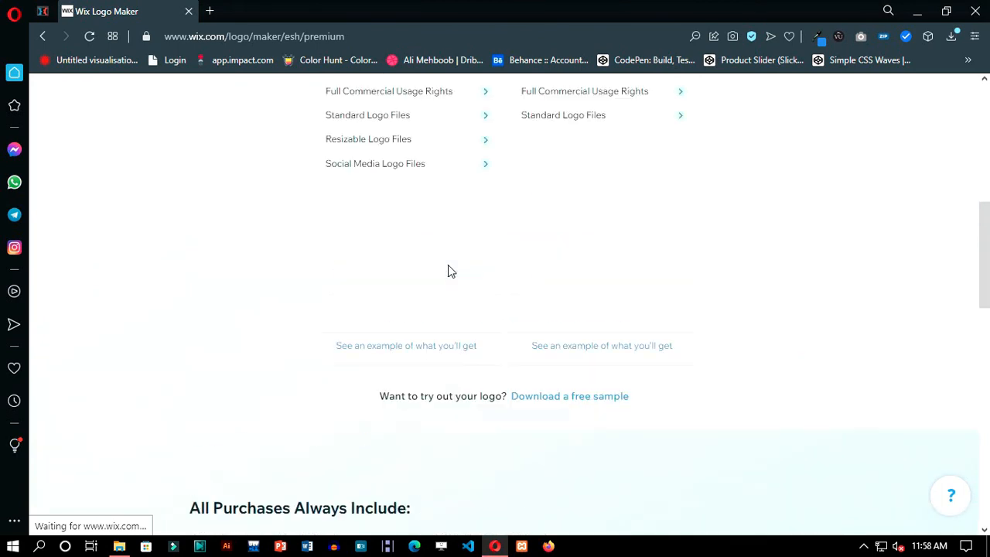
scroll(515, 249, "up", 3)
scroll(515, 249, "up", 3)
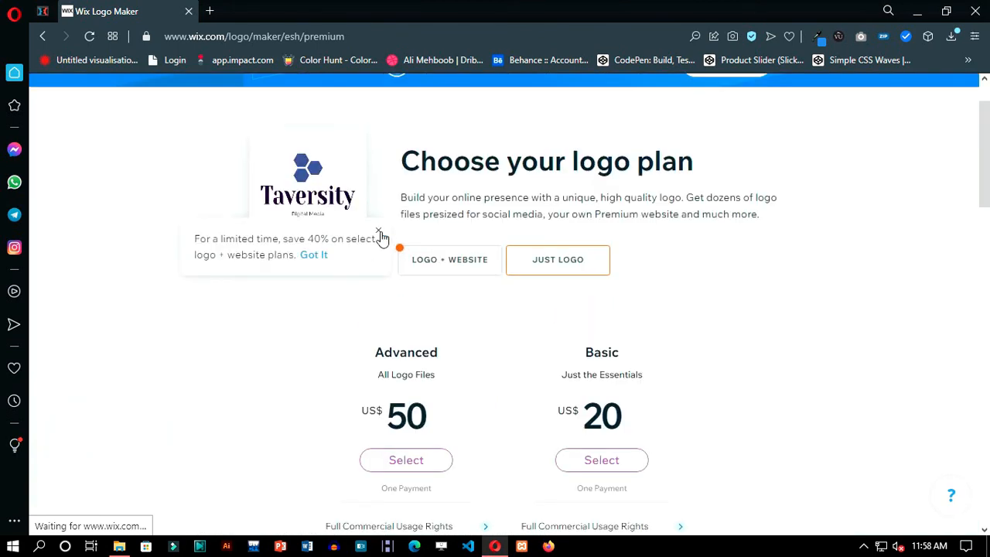
left_click(379, 232)
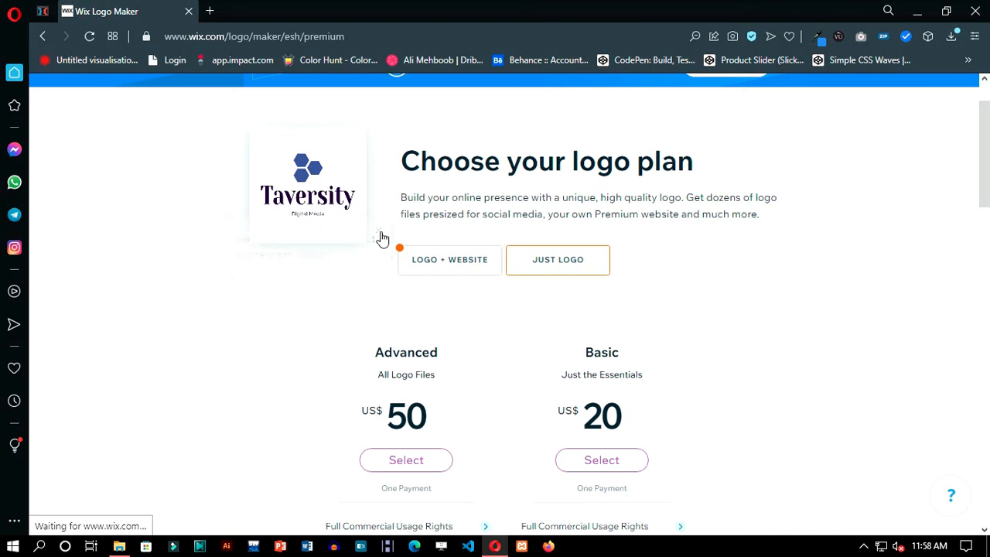
Review the Deluxe, Professional and Value plans offered for a logo with a website.
left_click(467, 265)
scroll(426, 327, "down", 1)
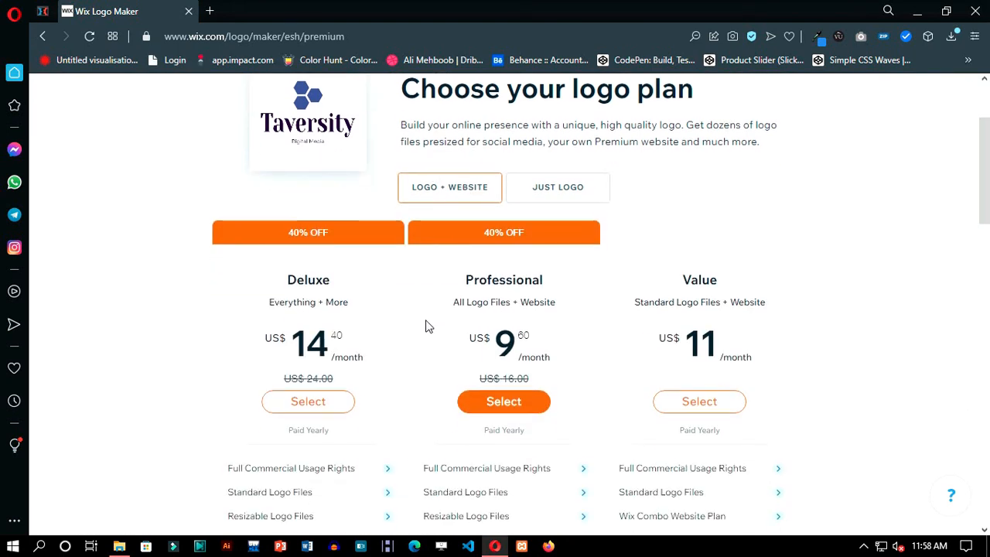
scroll(463, 374, "down", 4)
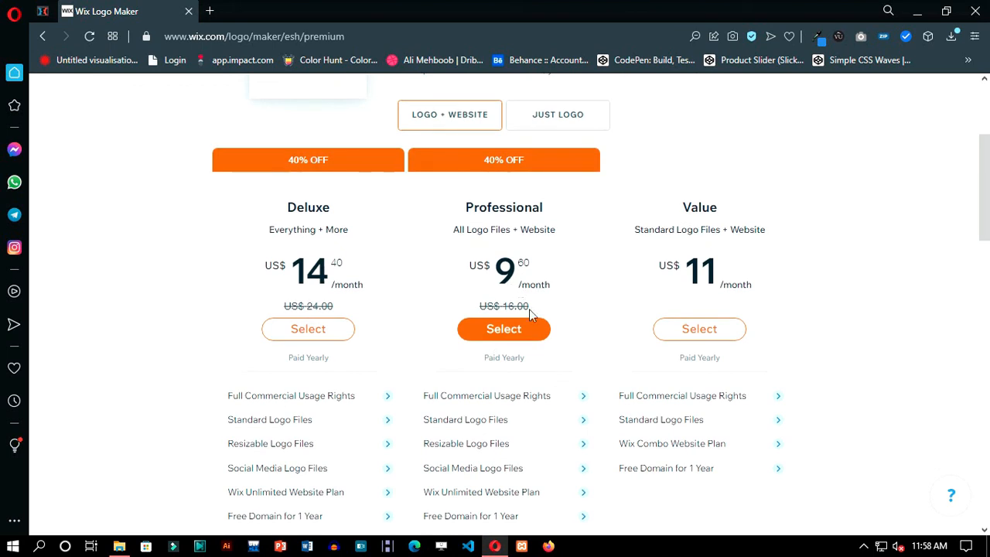
scroll(540, 331, "up", 6)
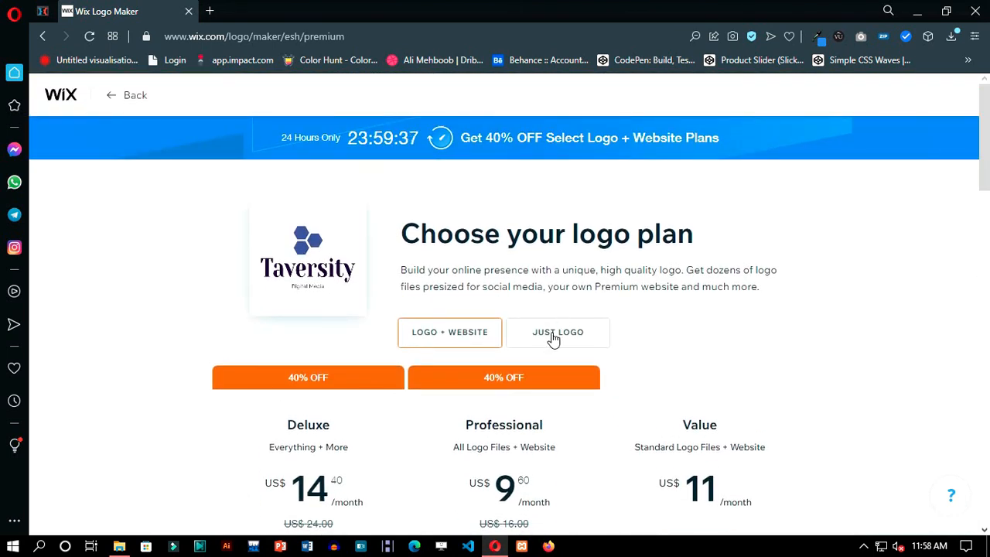
Return to the logo-only plans and download the free sample of the logo.
left_click(553, 339)
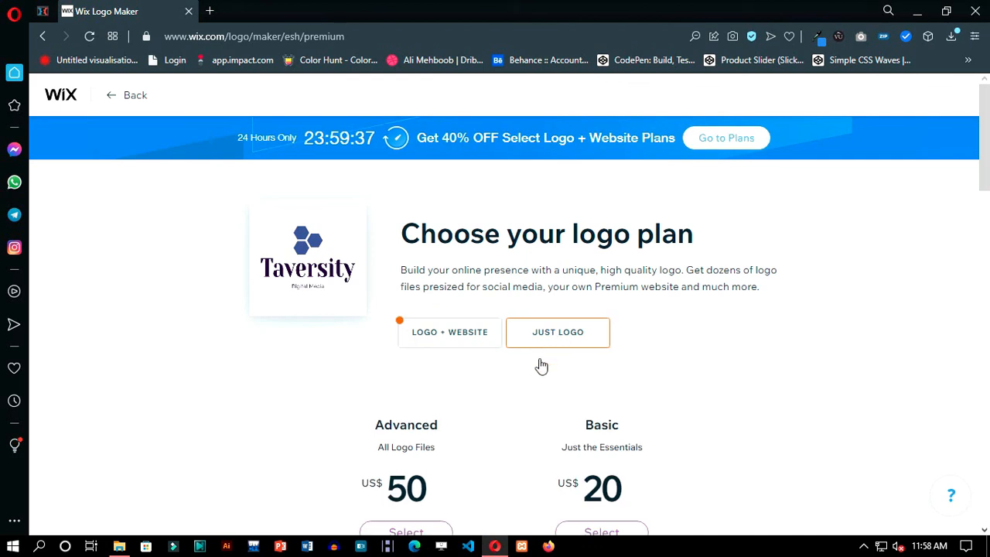
scroll(502, 398, "down", 7)
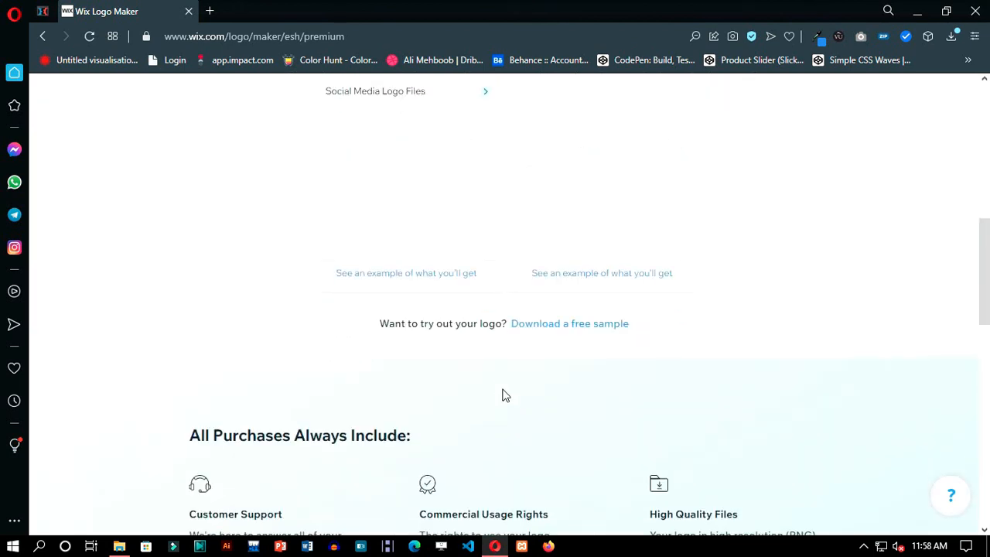
left_click(559, 325)
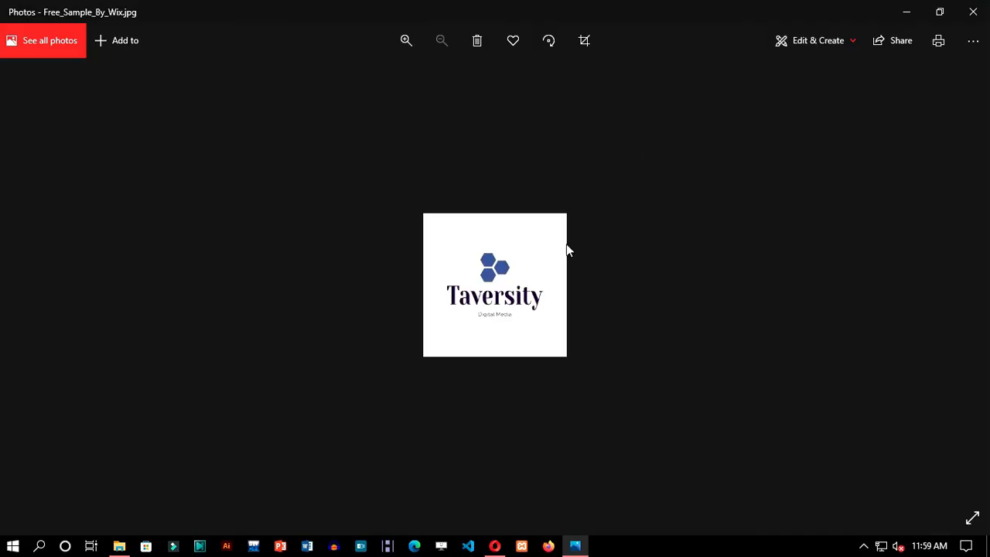
Examine the downloaded Free_Sample_By_Wix.jpg up close in Photos, close it and return to the logo plan overview.
scroll(519, 280, "up", 5)
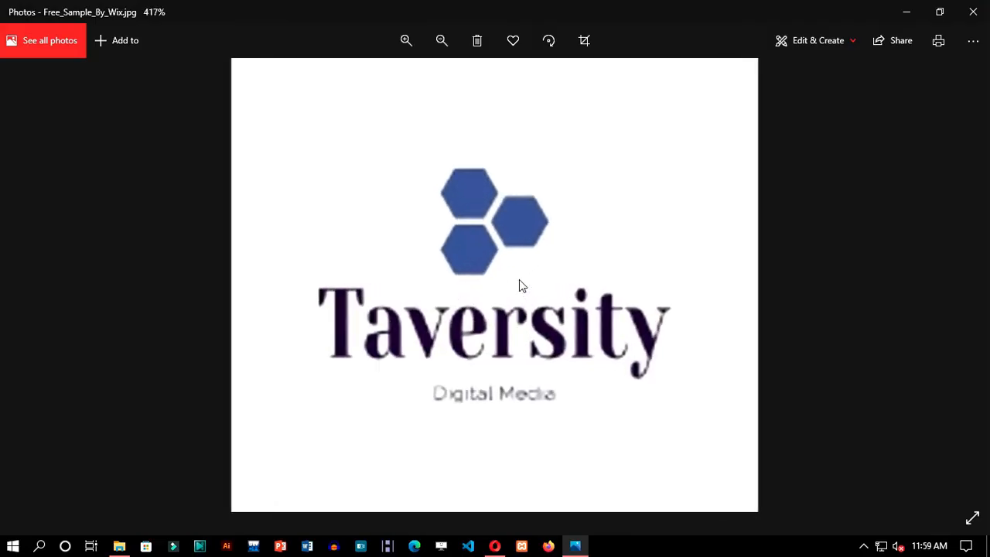
scroll(482, 275, "down", 3)
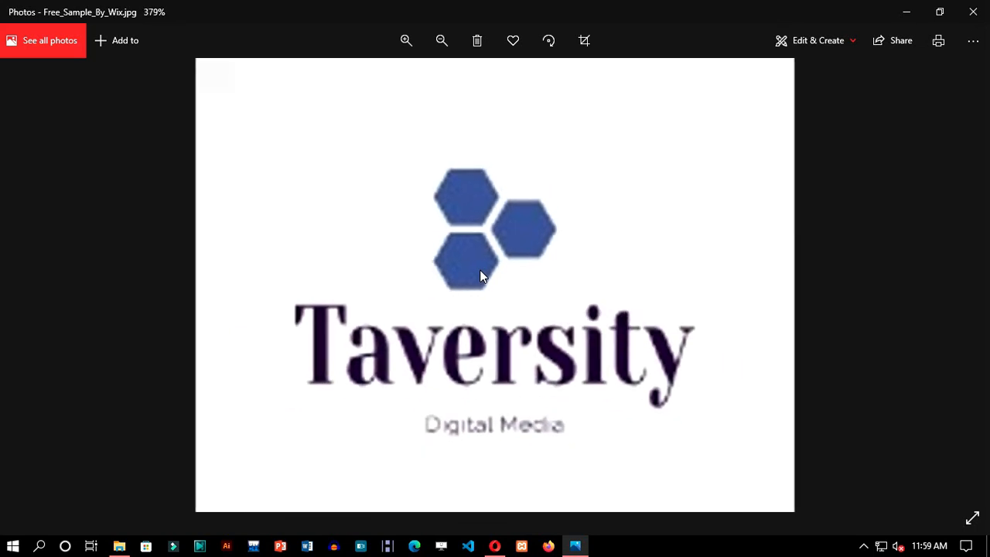
scroll(481, 276, "down", 3)
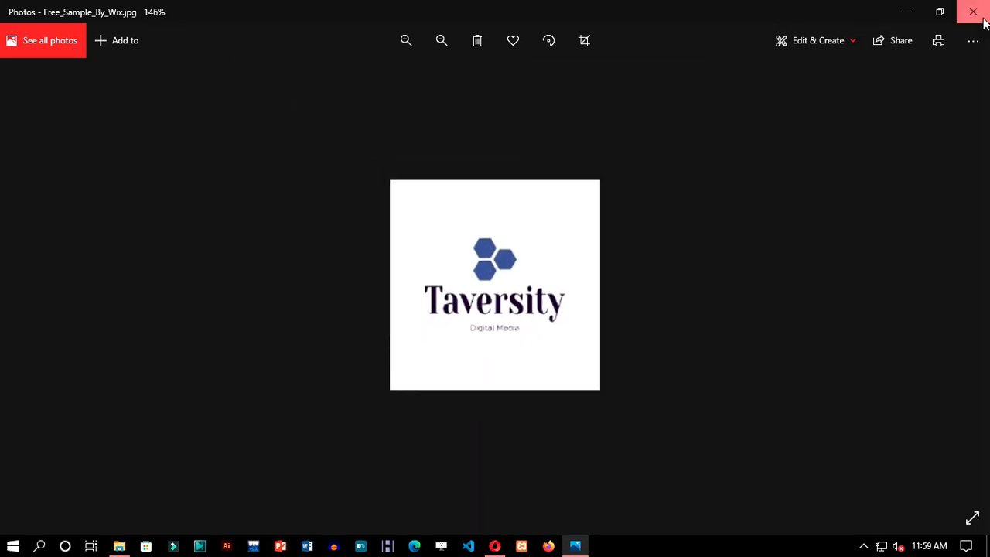
left_click(974, 11)
scroll(545, 310, "up", 3)
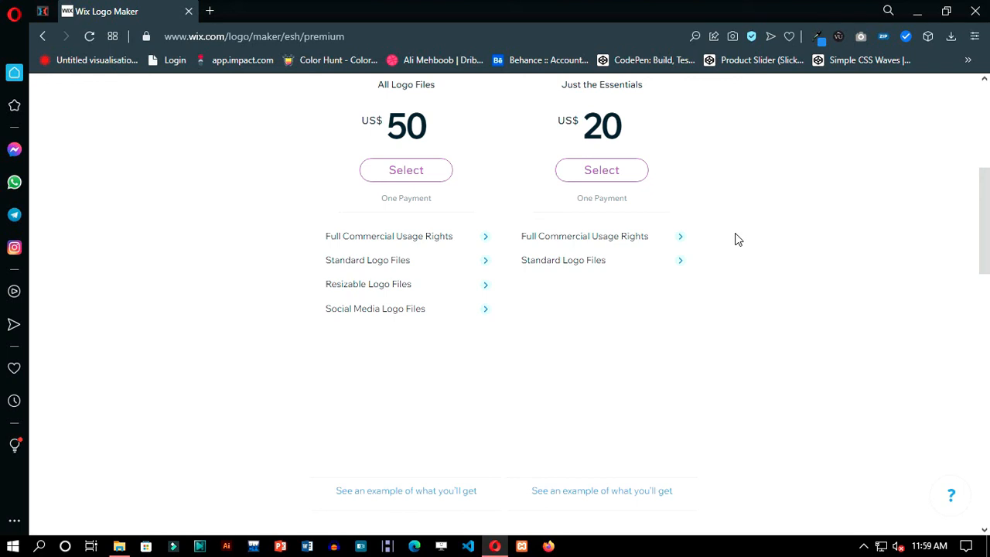
scroll(783, 240, "up", 5)
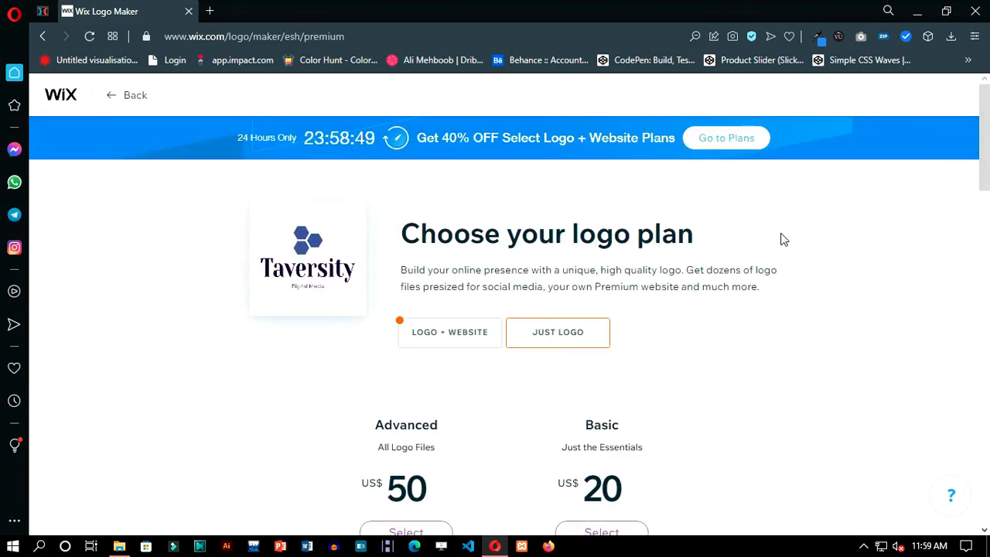